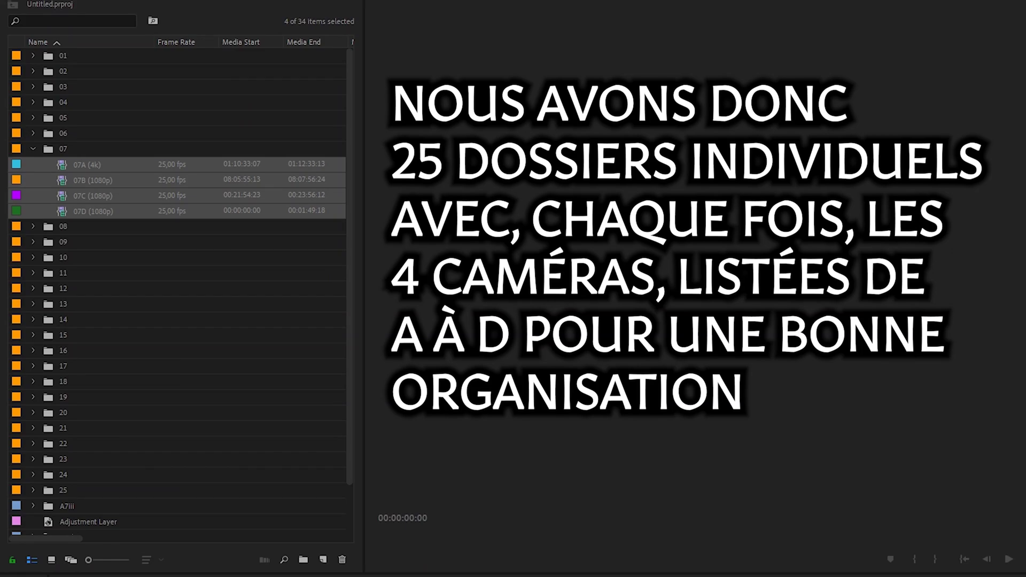
# Examine the four camera clips 07A, 07B, 07C and 07D in bin 07, selecting them individually
pyautogui.click(108, 212)
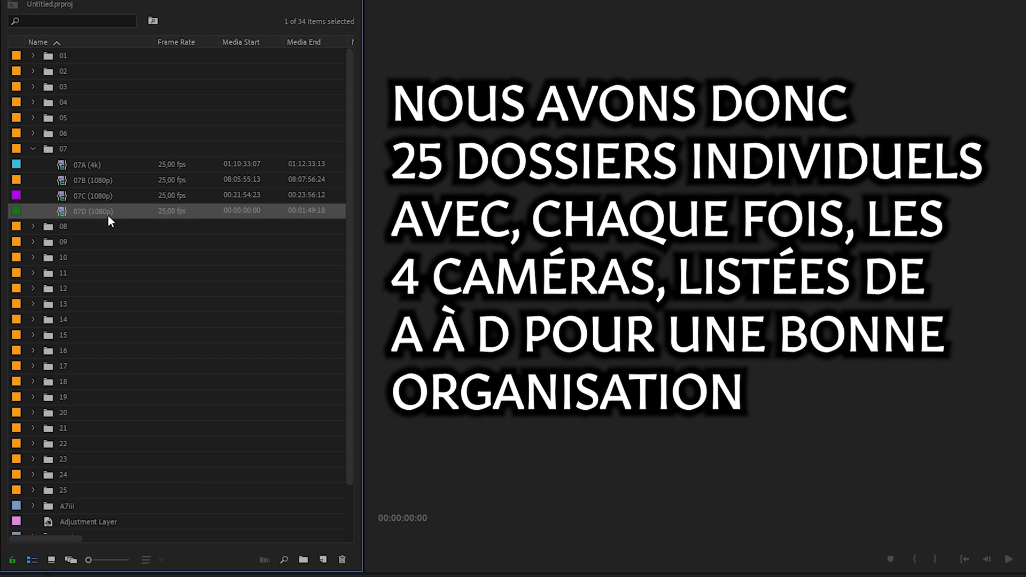
pyautogui.click(104, 177)
pyautogui.click(103, 165)
pyautogui.click(100, 194)
pyautogui.click(101, 178)
pyautogui.click(100, 210)
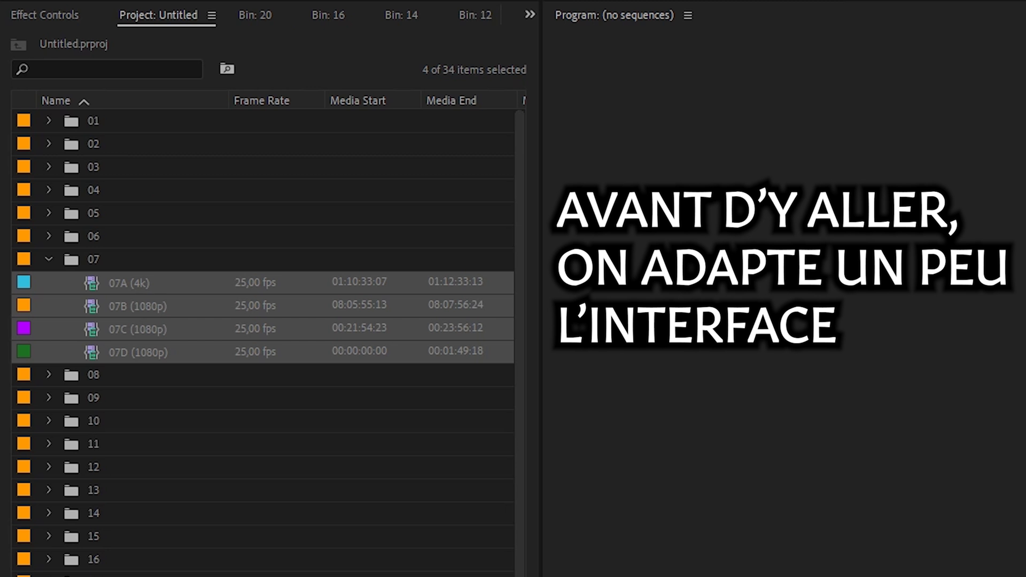
pyautogui.click(159, 352)
pyautogui.click(154, 302)
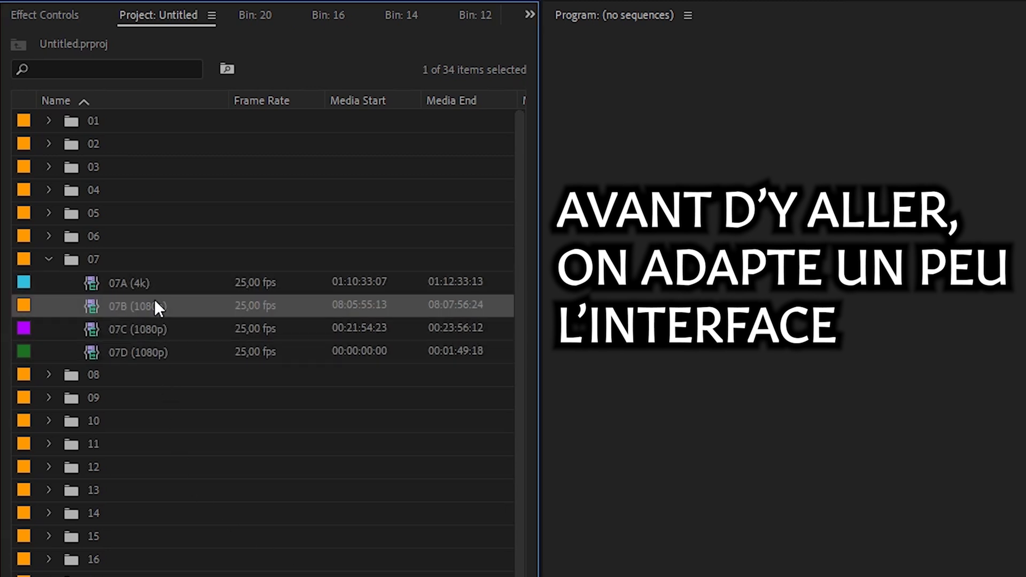
pyautogui.click(153, 282)
pyautogui.click(150, 329)
pyautogui.click(149, 304)
pyautogui.click(149, 351)
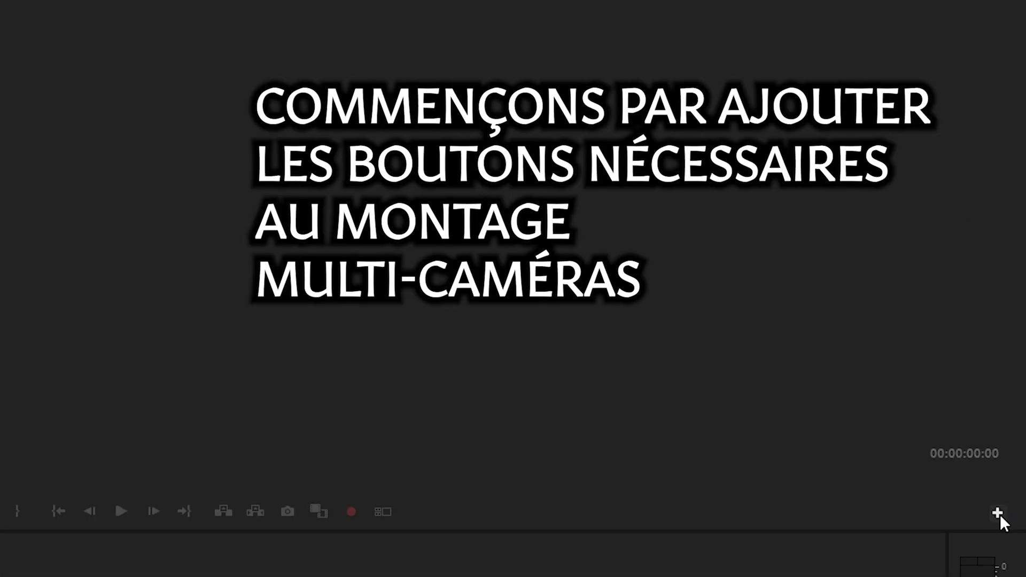
# Add the Toggle Multi-Camera View control to the Program monitor's button bar and accept the layout
pyautogui.click(997, 513)
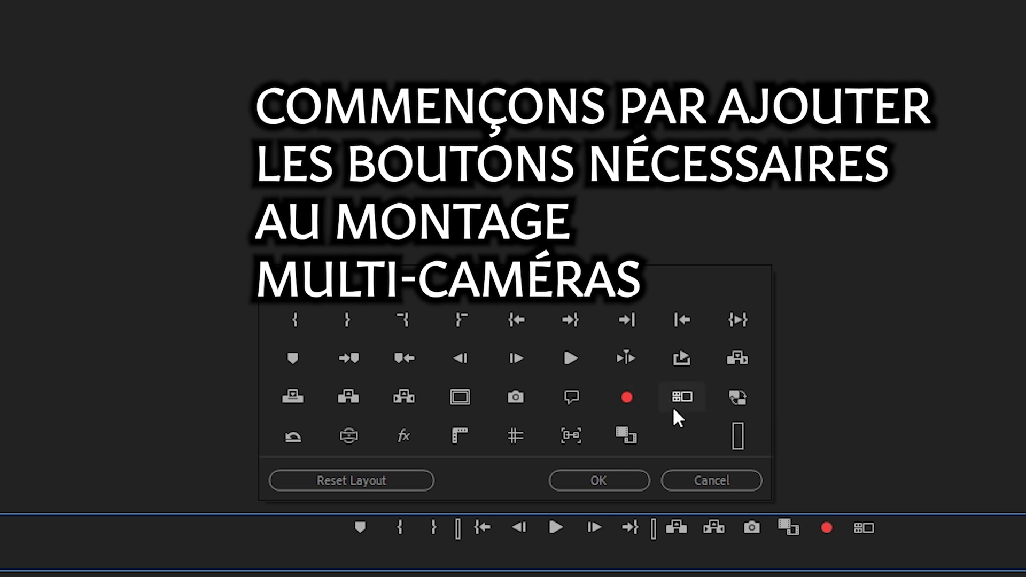
pyautogui.moveTo(676, 406); pyautogui.dragTo(897, 543)
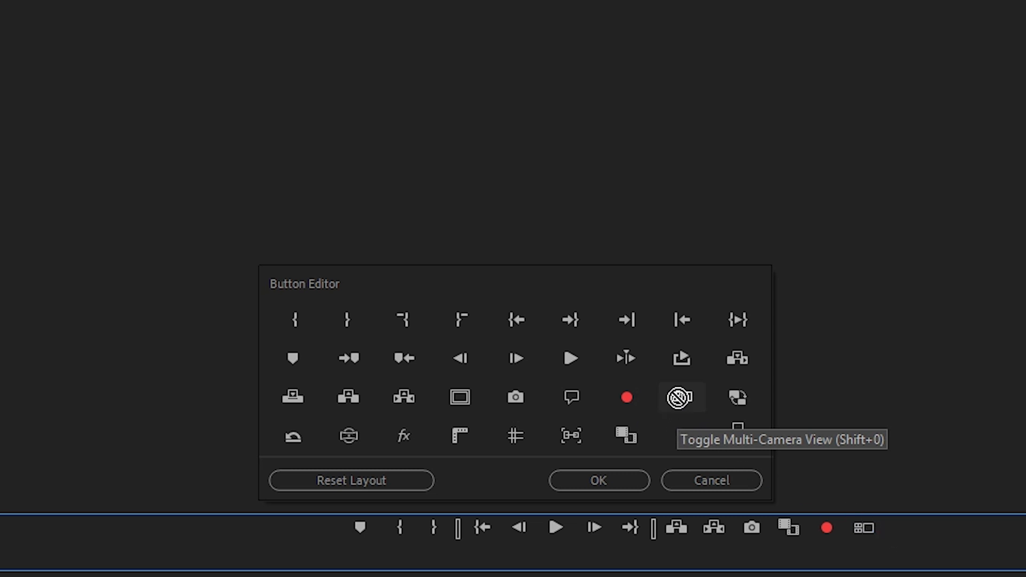
pyautogui.click(621, 475)
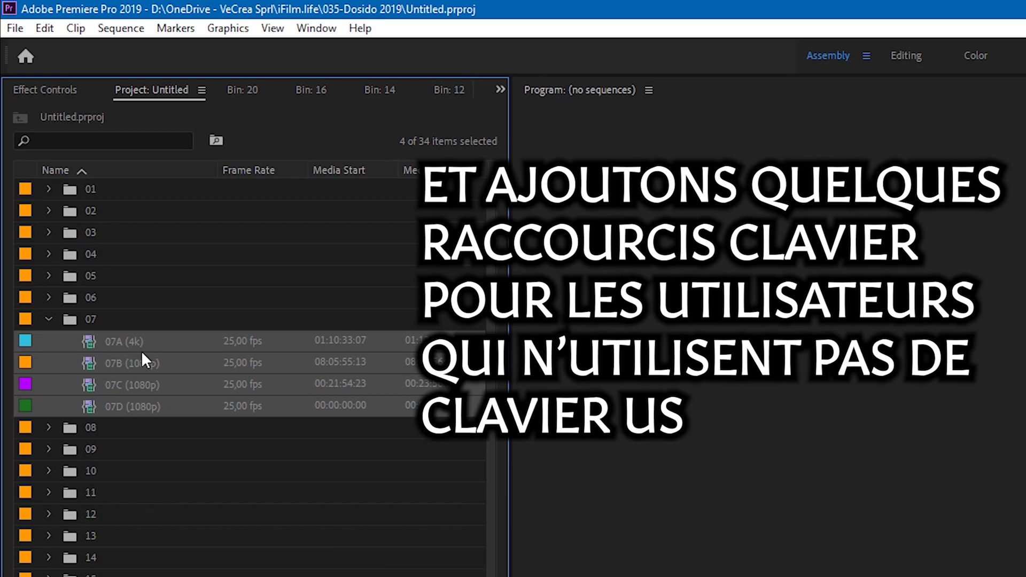
# Open the keyboard shortcut settings and assign numeric keypad 1 to the Select Camera 1 command
pyautogui.click(45, 28)
pyautogui.click(133, 556)
pyautogui.click(102, 375)
pyautogui.write('camera 1')
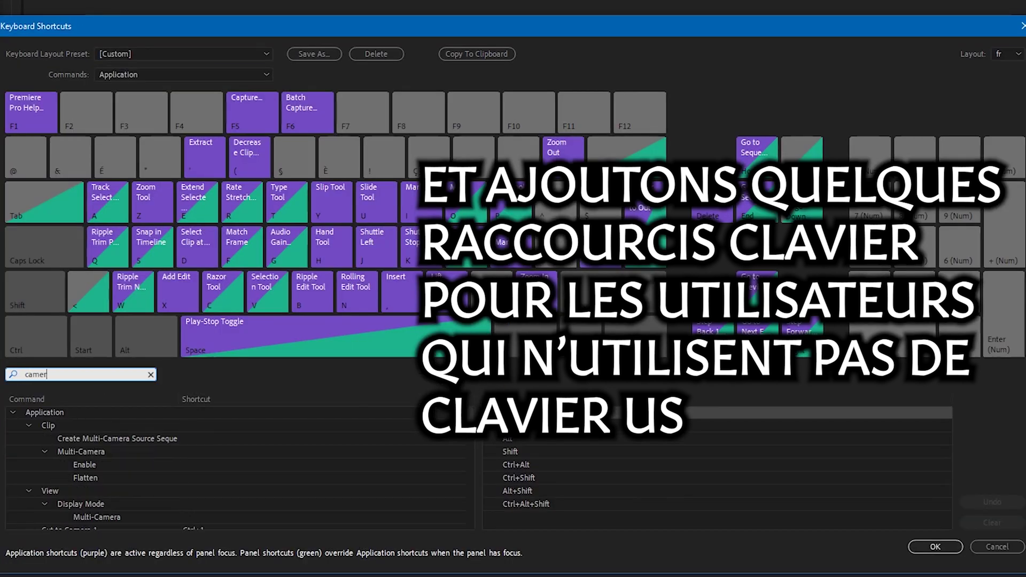
pyautogui.scroll(-1, 107, 465)
pyautogui.click(226, 492)
pyautogui.press('KP_1')
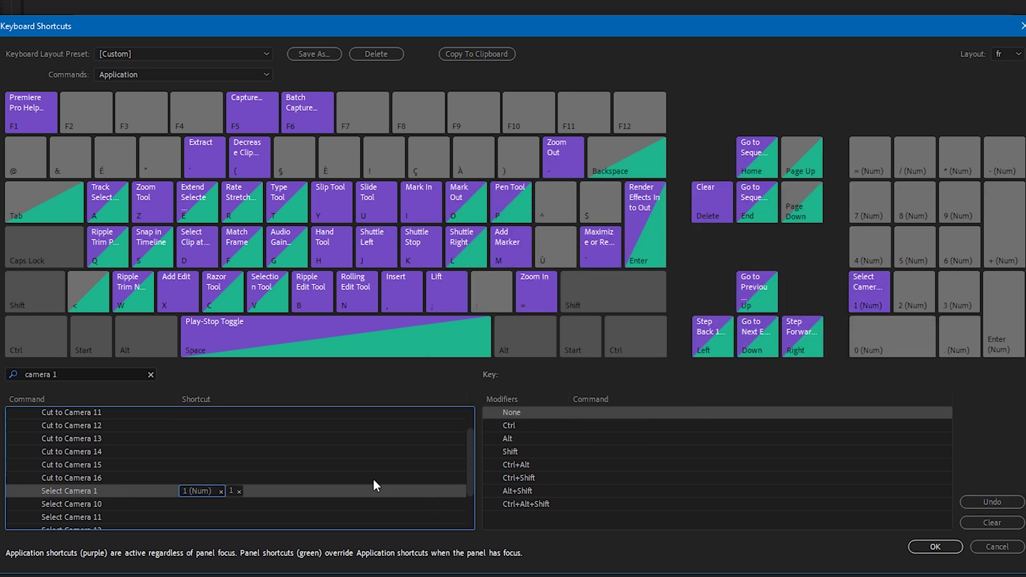
# Find the Select Camera 2 command and assign numeric keypad 2 as its shortcut
pyautogui.click(59, 375)
pyautogui.press('BackSpace')
pyautogui.write('2')
pyautogui.click(200, 451)
pyautogui.press('KP_2')
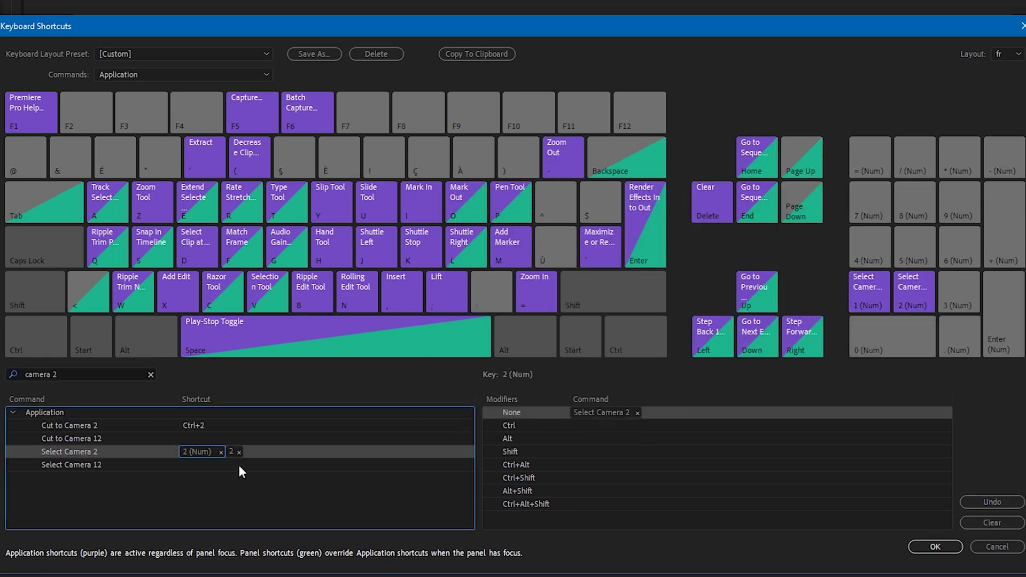
# Find the Select Camera 3 command and assign numeric keypad 3 as its shortcut
pyautogui.click(101, 374)
pyautogui.press('BackSpace')
pyautogui.write('3')
pyautogui.click(259, 451)
pyautogui.press('KP_3')
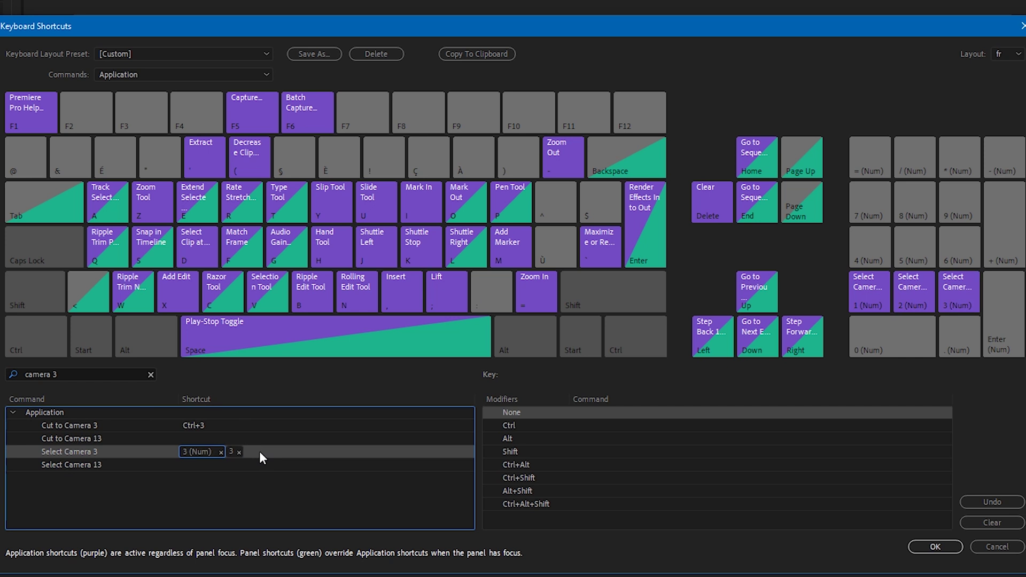
# Assign numeric keypad 4 to the Select Camera 4 command and save the keyboard shortcuts
pyautogui.click(80, 374)
pyautogui.press('BackSpace')
pyautogui.write('4')
pyautogui.click(248, 454)
pyautogui.press('KP_4')
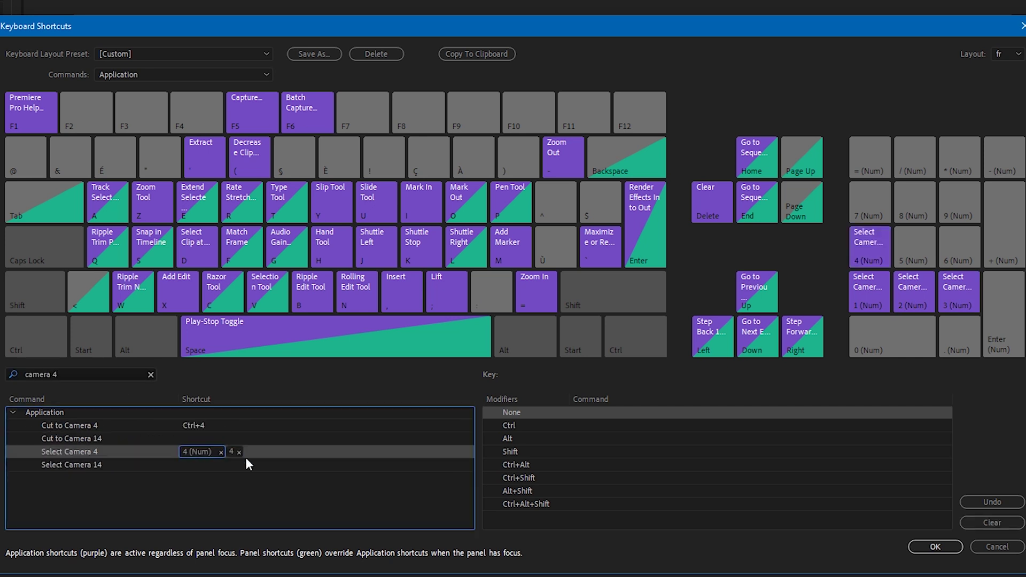
pyautogui.click(930, 547)
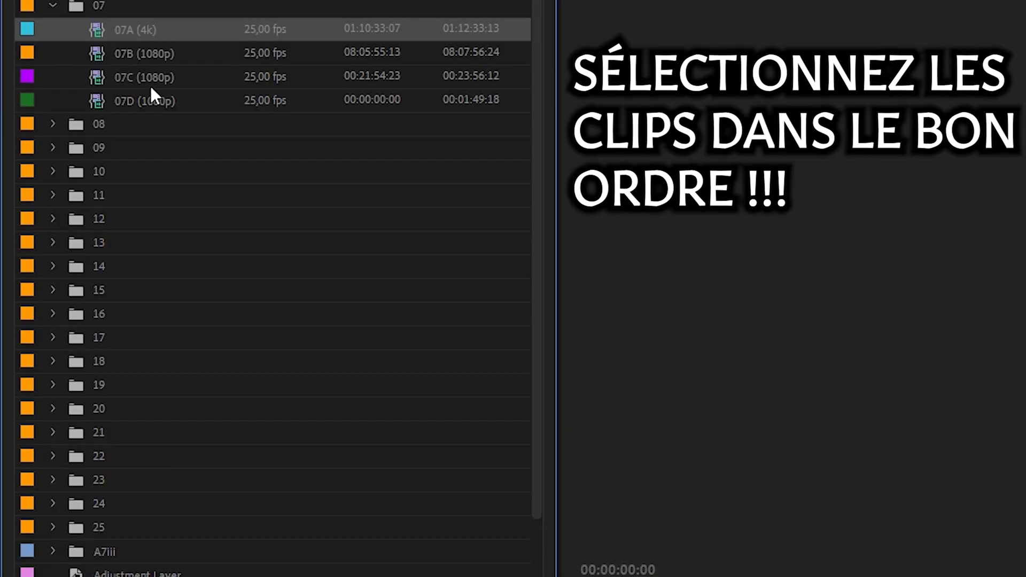
# Create a multi-camera source sequence from clips 07A to 07D in order, synchronized by audio, with the DNxHR HQ UHD 25 preset
pyautogui.keyDown('shift'); pyautogui.click(151, 91); pyautogui.keyUp('shift')
pyautogui.rightClick(144, 31)
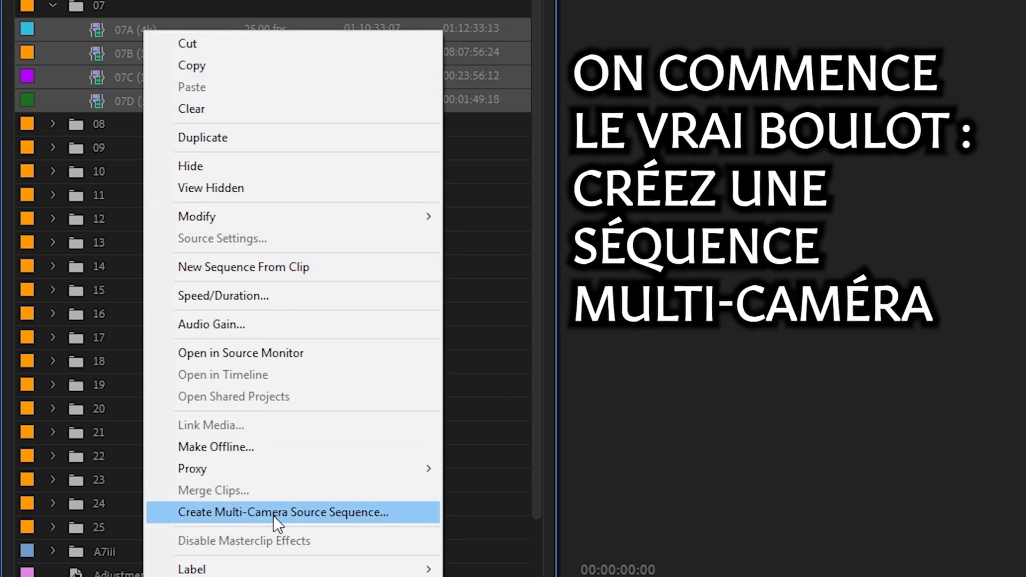
pyautogui.click(273, 515)
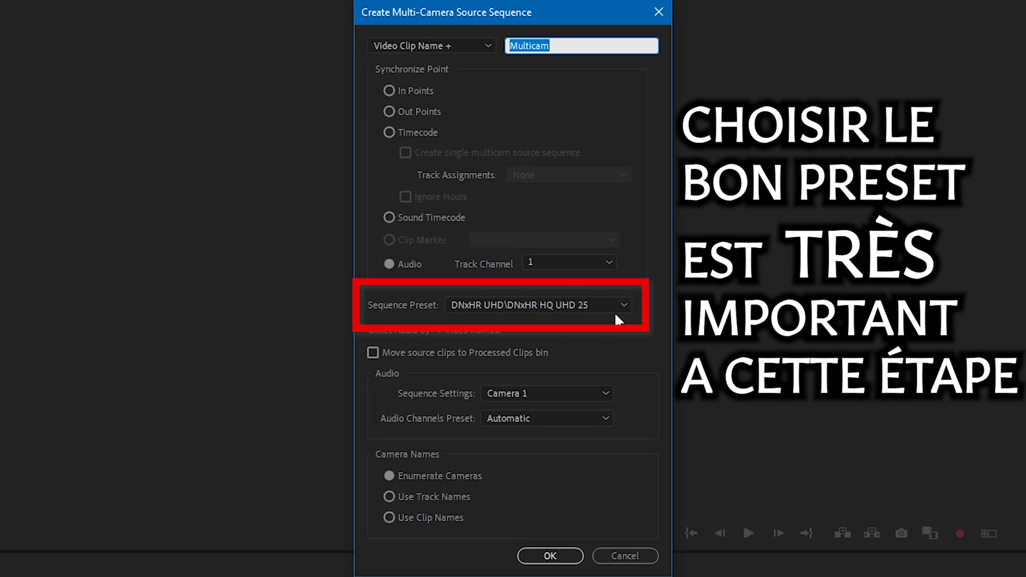
pyautogui.click(401, 267)
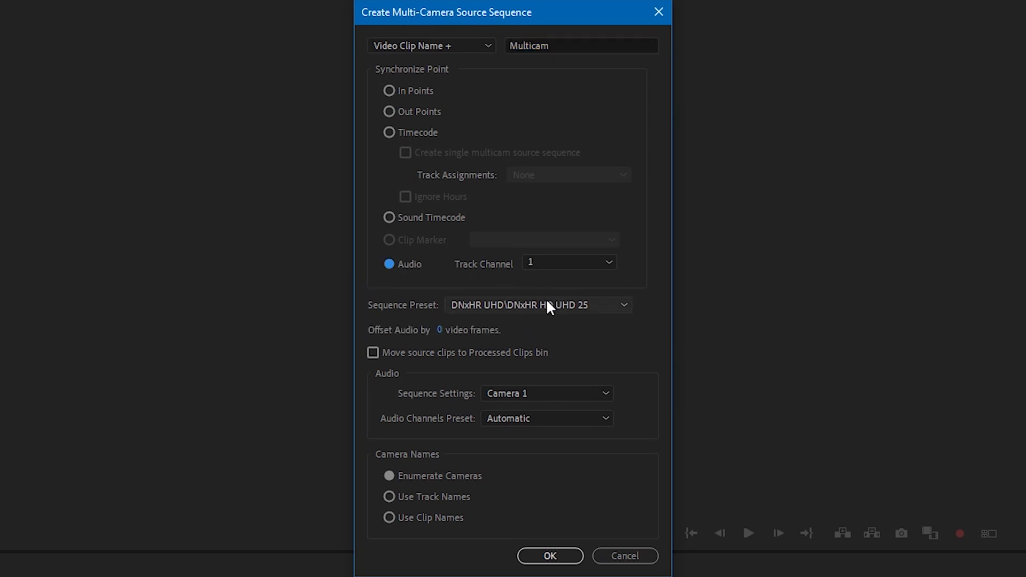
pyautogui.click(550, 556)
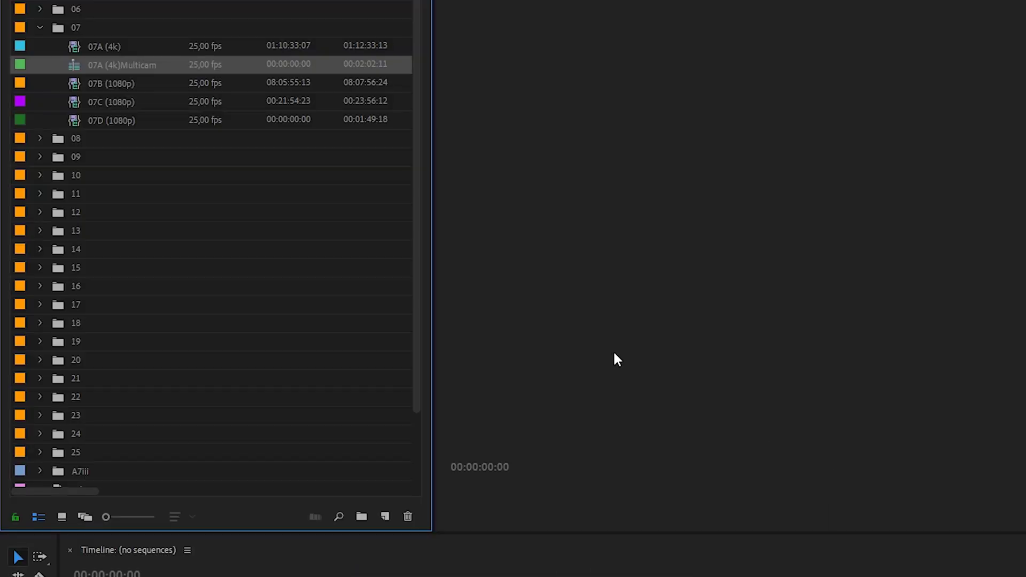
# Create a new sequence from the 07A (4k)Multicam clip and move the playhead about 15 seconds in
pyautogui.rightClick(144, 65)
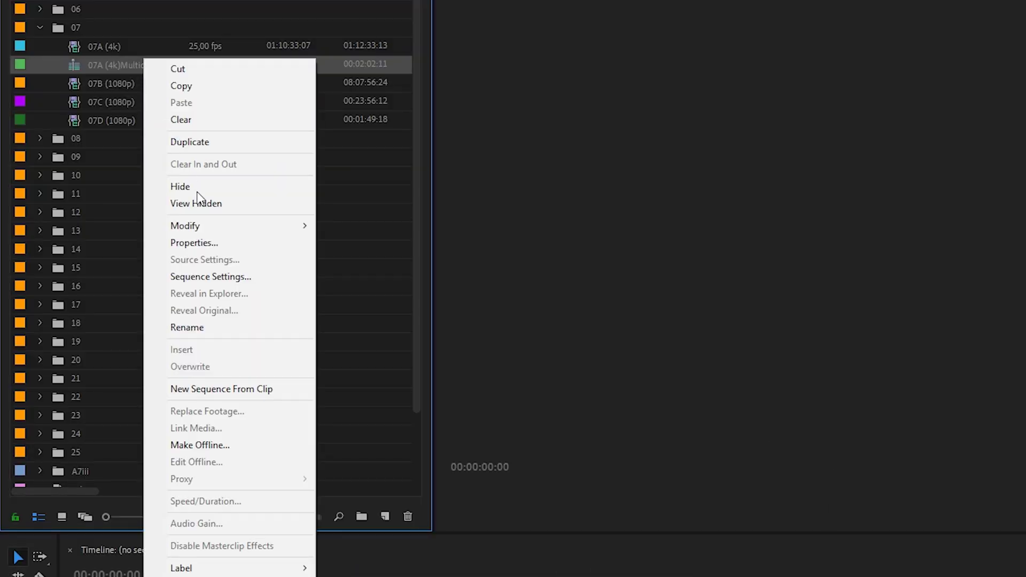
pyautogui.click(241, 389)
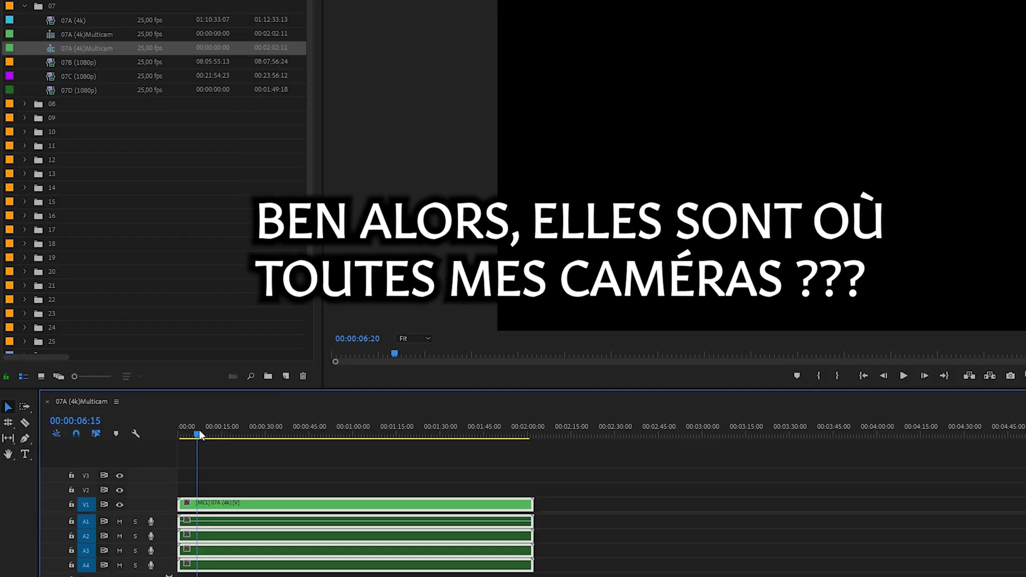
pyautogui.click(221, 434)
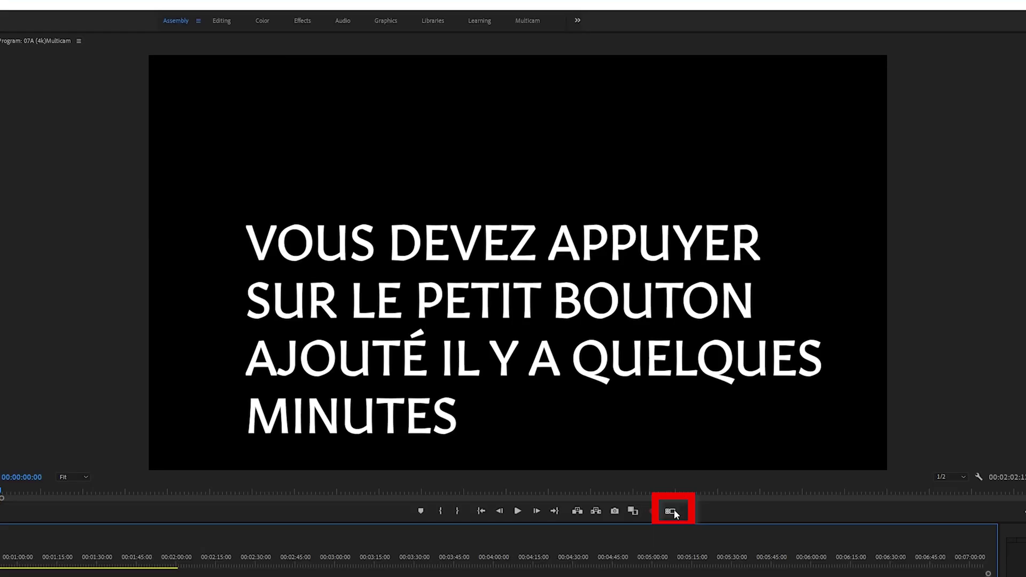
# Turn on the multi-camera view for the sequence and move the playhead to 00:00:17:20
pyautogui.click(675, 511)
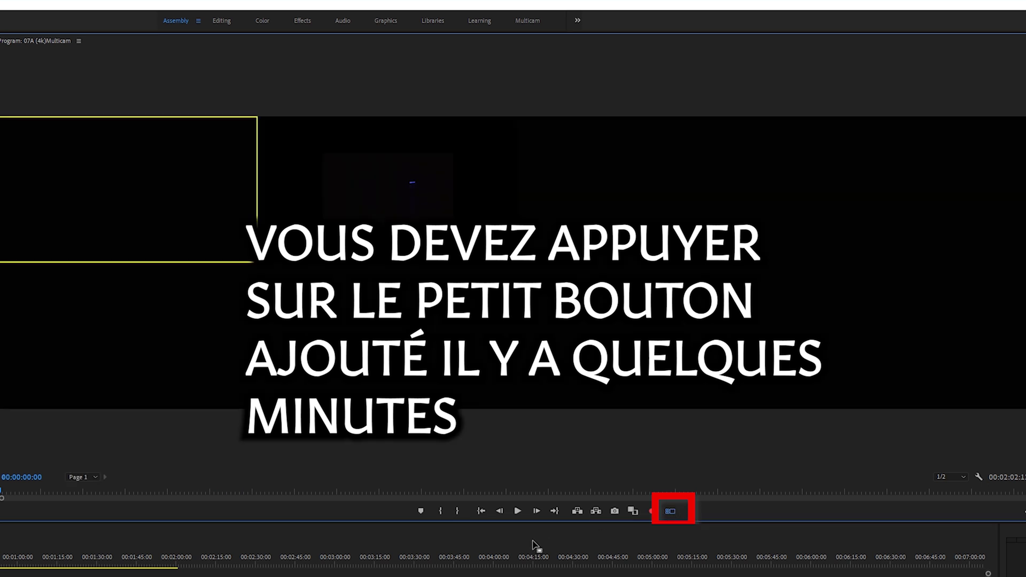
pyautogui.click(0, 558)
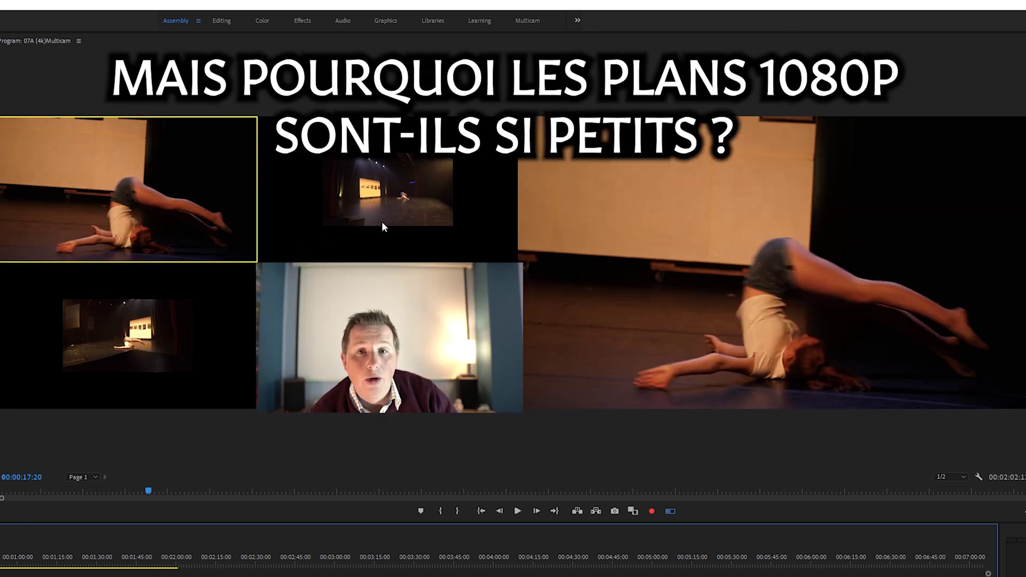
# Switch between the camera angles to compare how the 4K and 1080p shots fill the UHD frame
pyautogui.click(382, 222)
pyautogui.click(168, 328)
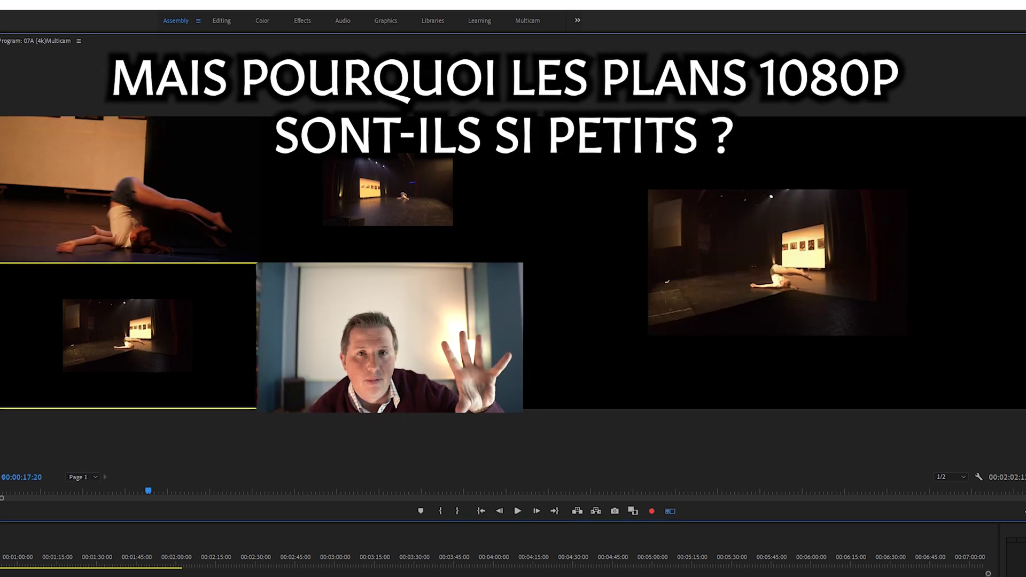
pyautogui.click(368, 248)
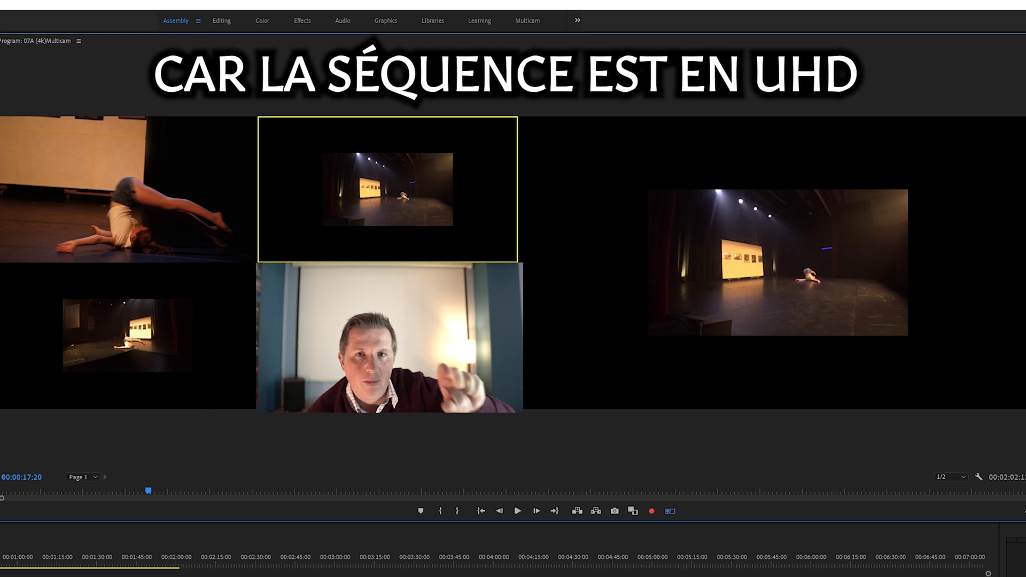
pyautogui.click(377, 310)
pyautogui.click(143, 338)
pyautogui.click(142, 214)
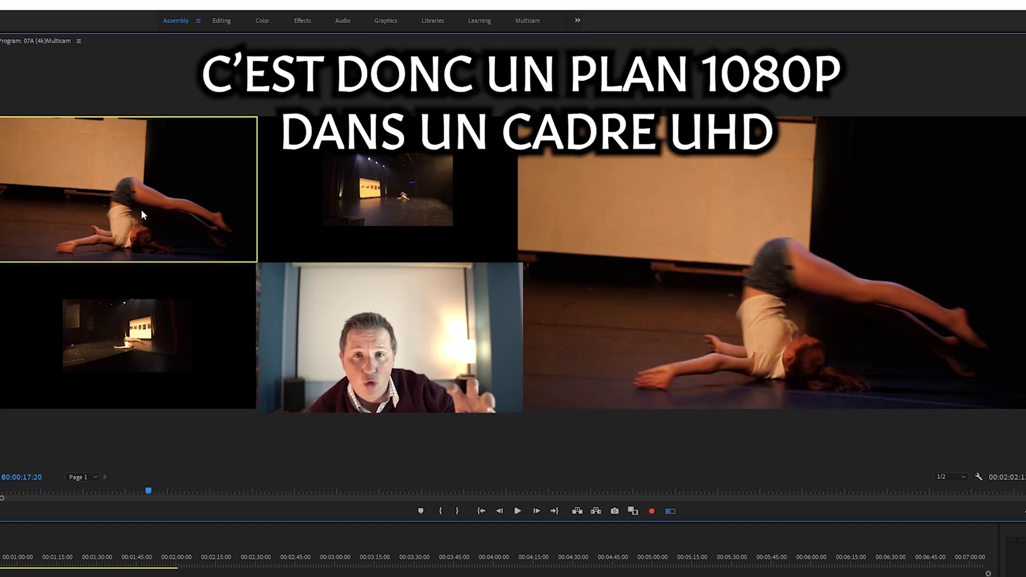
pyautogui.click(373, 213)
pyautogui.click(160, 201)
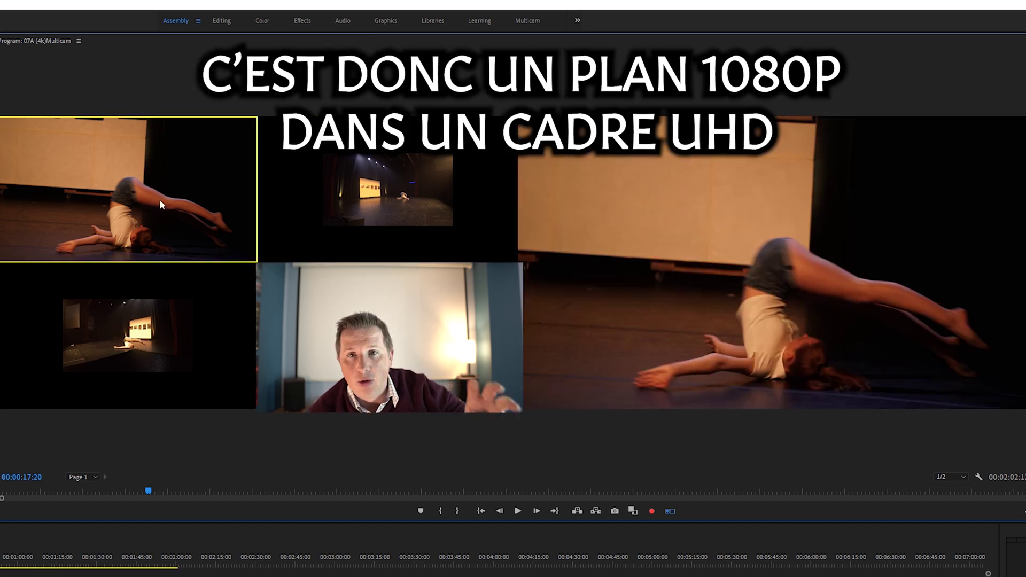
pyautogui.click(348, 196)
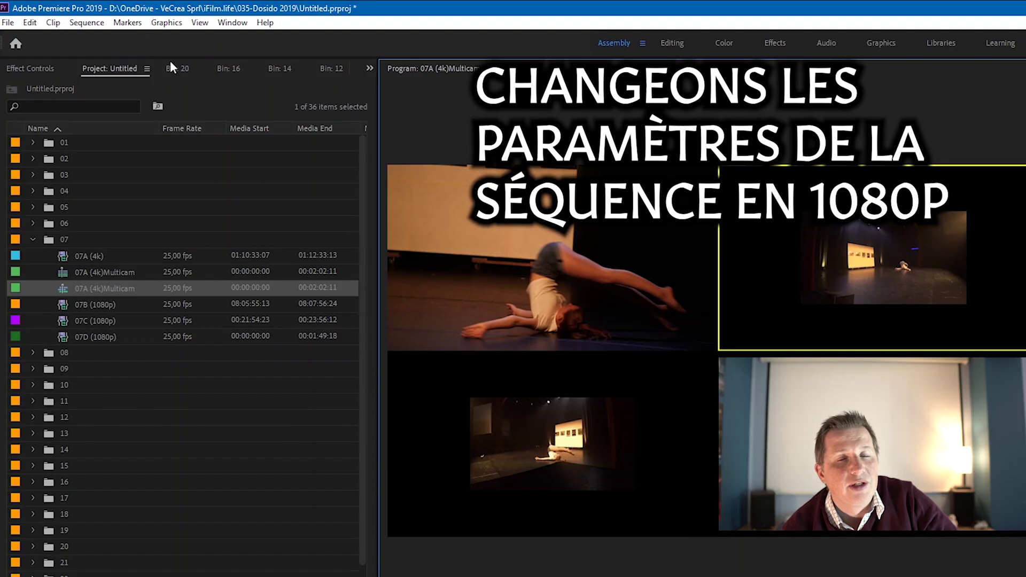
# Change the sequence's editing mode to AVCHD 1080p square pixel and apply the new settings
pyautogui.click(86, 23)
pyautogui.click(92, 41)
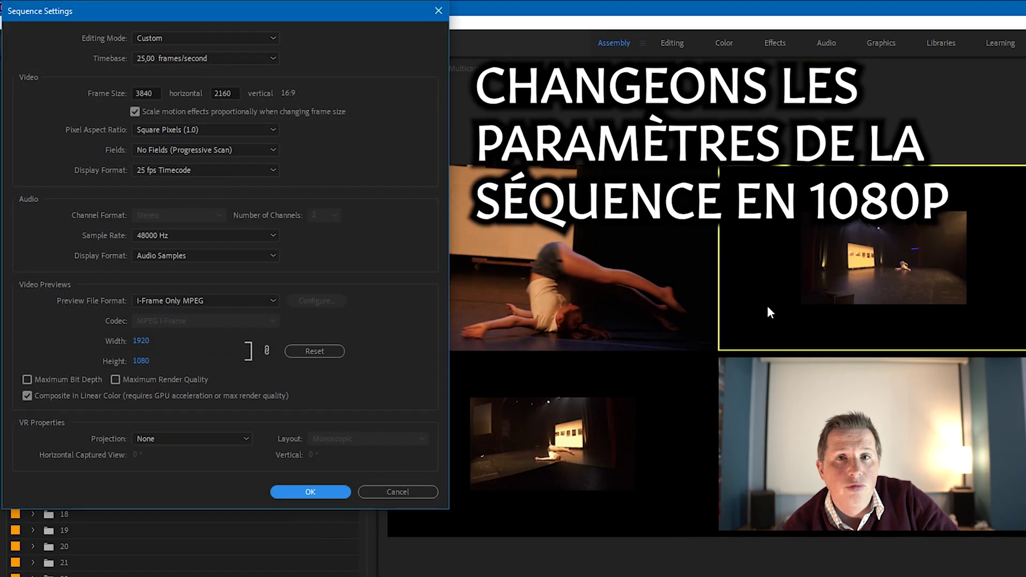
pyautogui.click(236, 37)
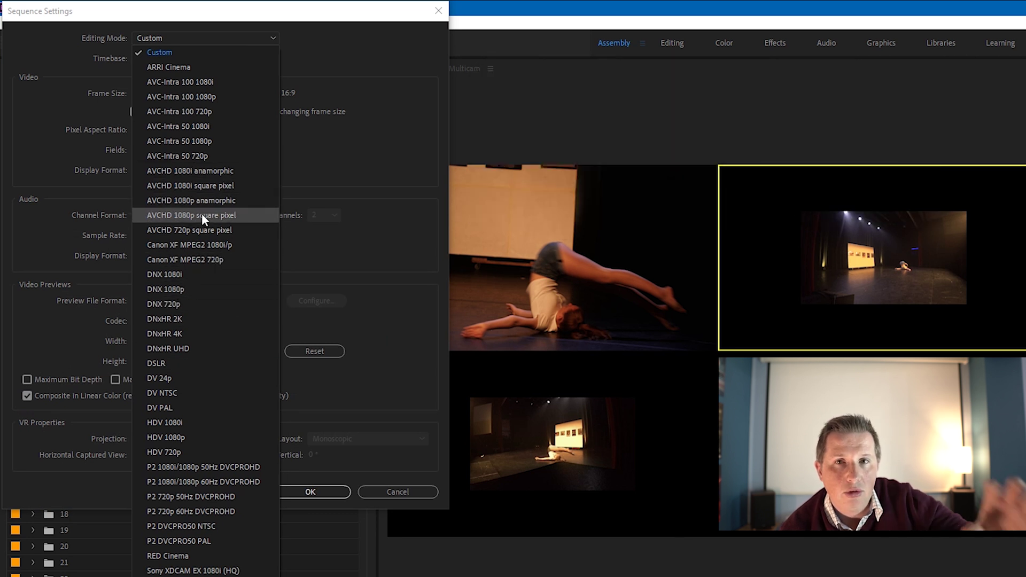
pyautogui.click(201, 215)
pyautogui.click(332, 486)
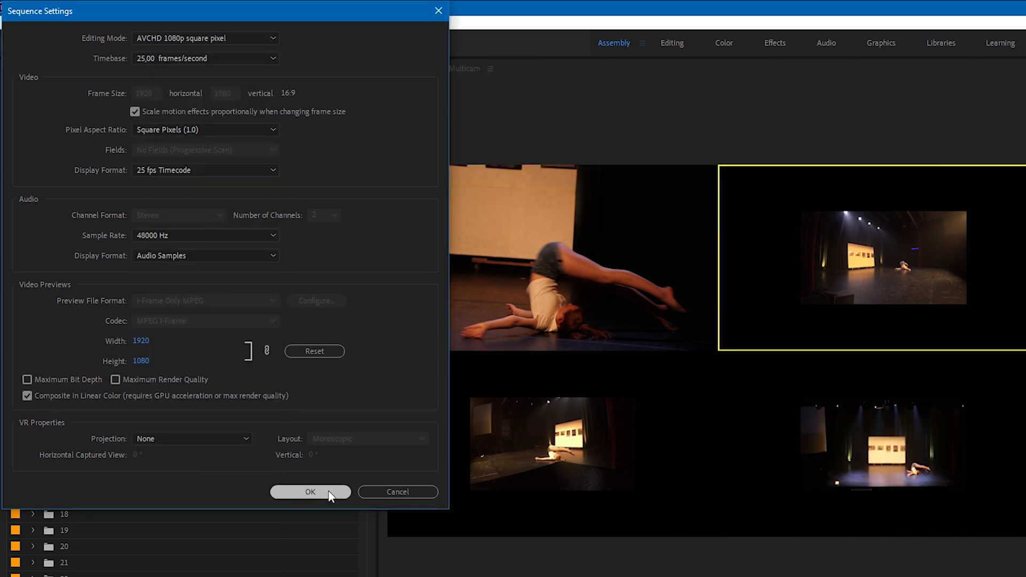
pyautogui.click(303, 283)
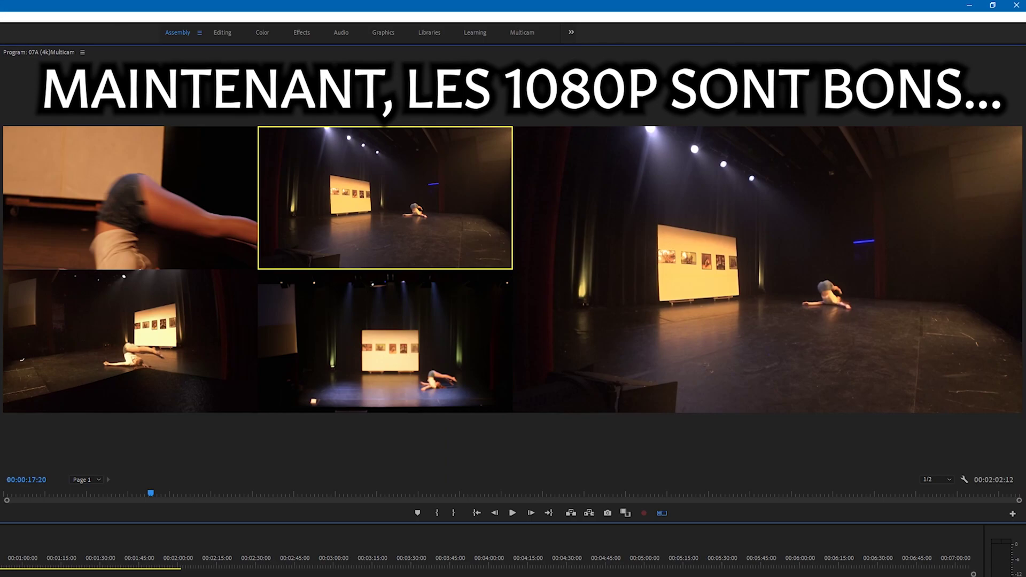
# Switch through the camera angles again to check the framing of each shot in the 1080p sequence
pyautogui.click(184, 214)
pyautogui.click(333, 217)
pyautogui.click(197, 318)
pyautogui.click(162, 210)
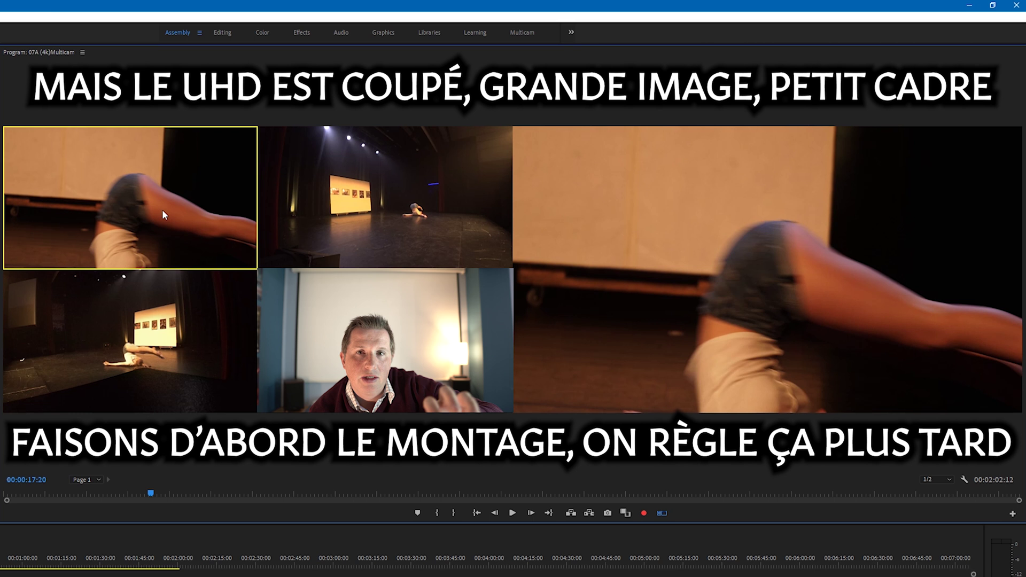
pyautogui.click(326, 222)
pyautogui.click(307, 331)
pyautogui.click(222, 345)
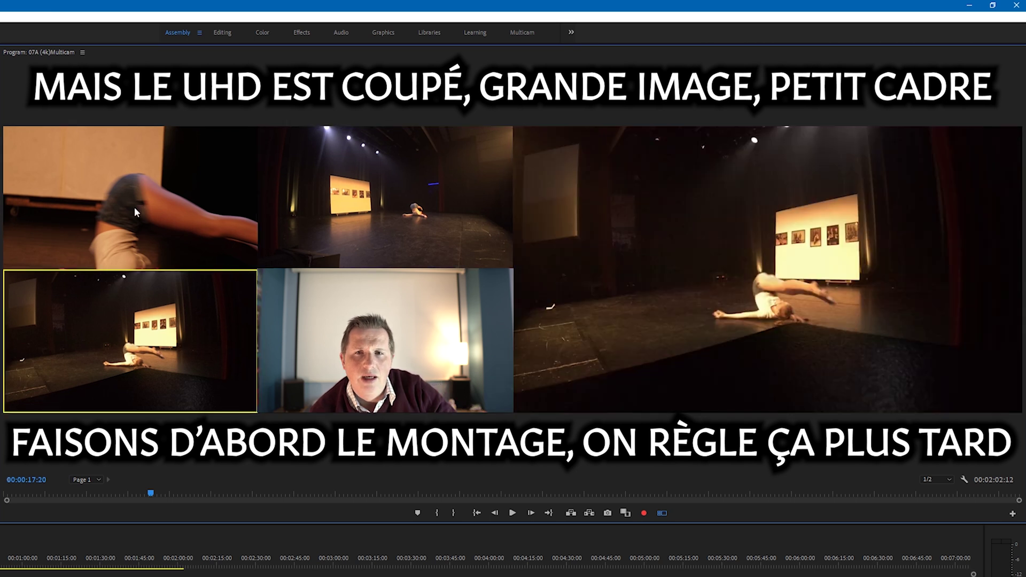
pyautogui.click(137, 212)
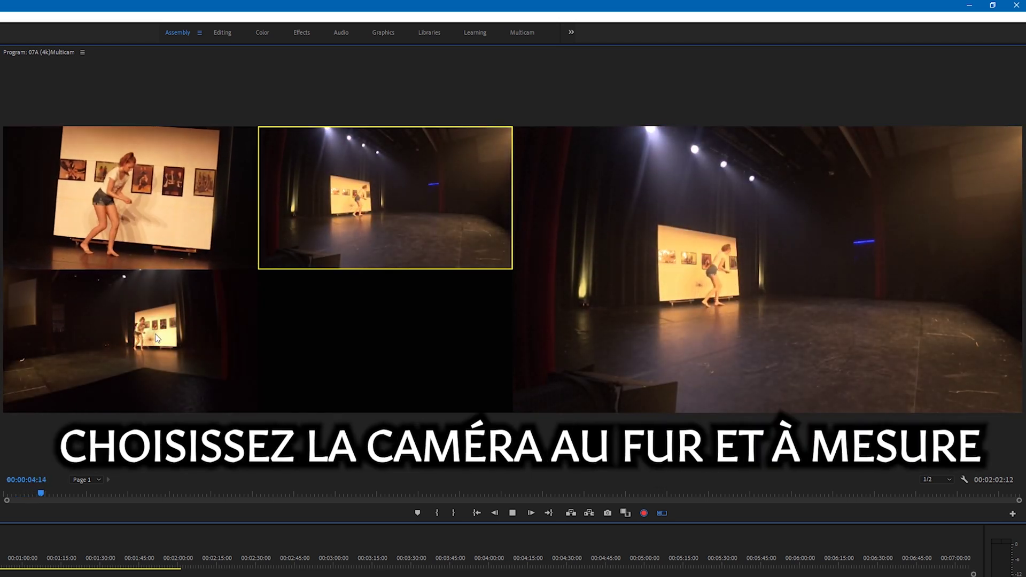
# Cut live between cameras 1, 2 and 3 as the sequence plays, from about 00:00:04 through to the end
pyautogui.click(152, 212)
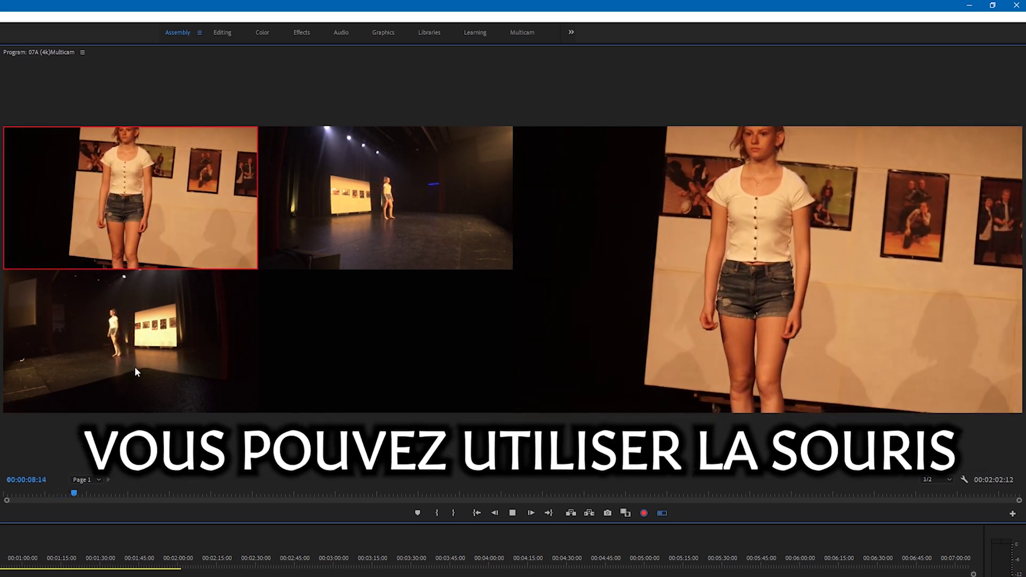
pyautogui.click(134, 367)
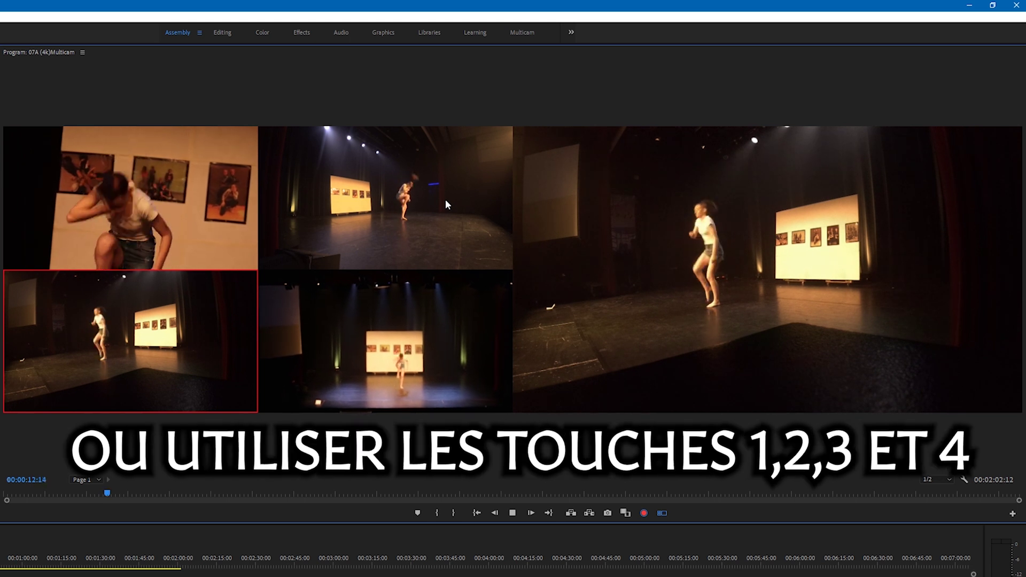
pyautogui.press('2')
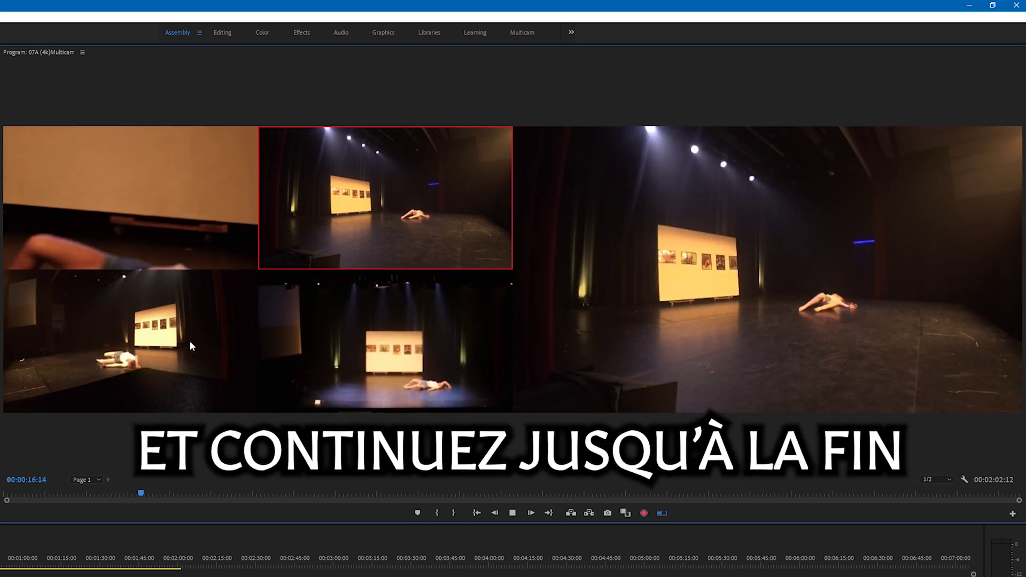
pyautogui.click(189, 341)
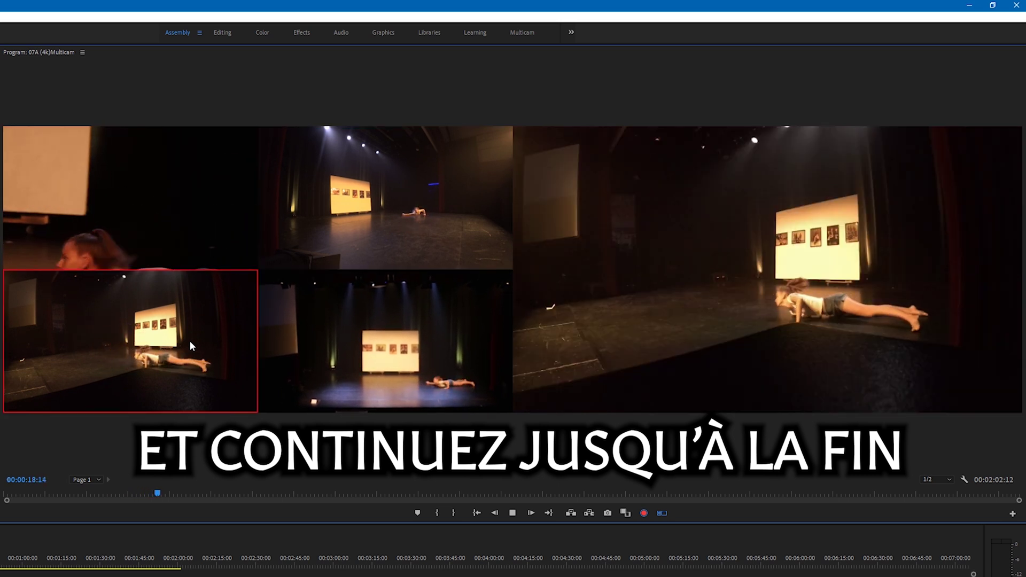
pyautogui.click(192, 214)
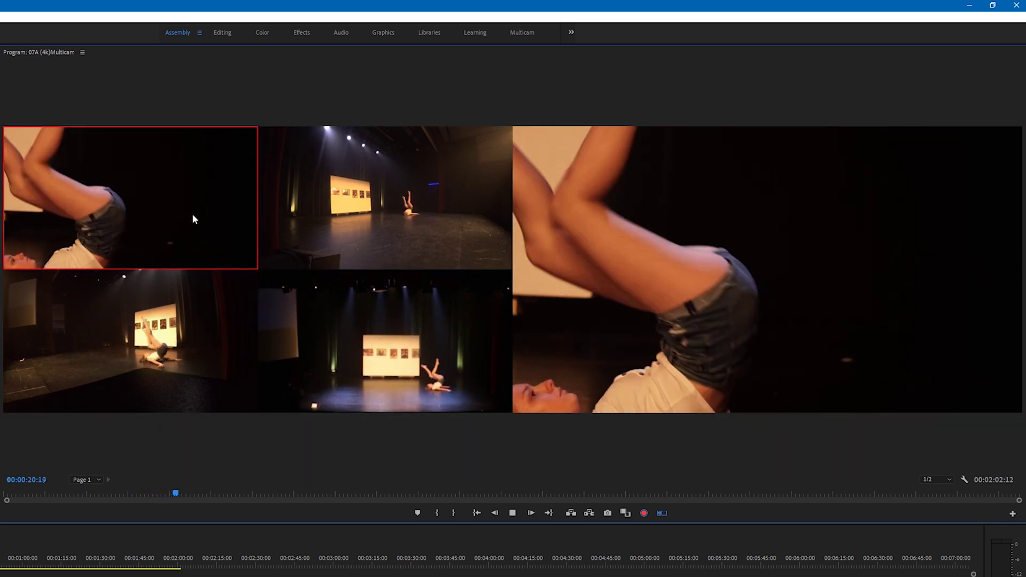
pyautogui.click(179, 349)
pyautogui.click(401, 243)
pyautogui.click(188, 215)
pyautogui.click(176, 348)
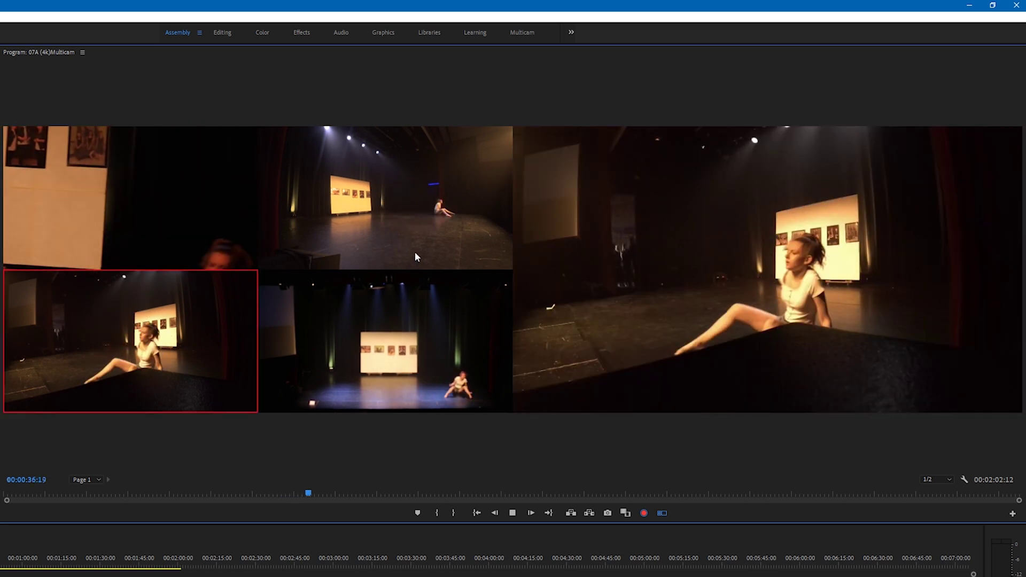
pyautogui.click(194, 223)
pyautogui.click(384, 225)
pyautogui.click(33, 363)
pyautogui.click(181, 219)
pyautogui.click(385, 224)
pyautogui.click(129, 367)
pyautogui.click(160, 213)
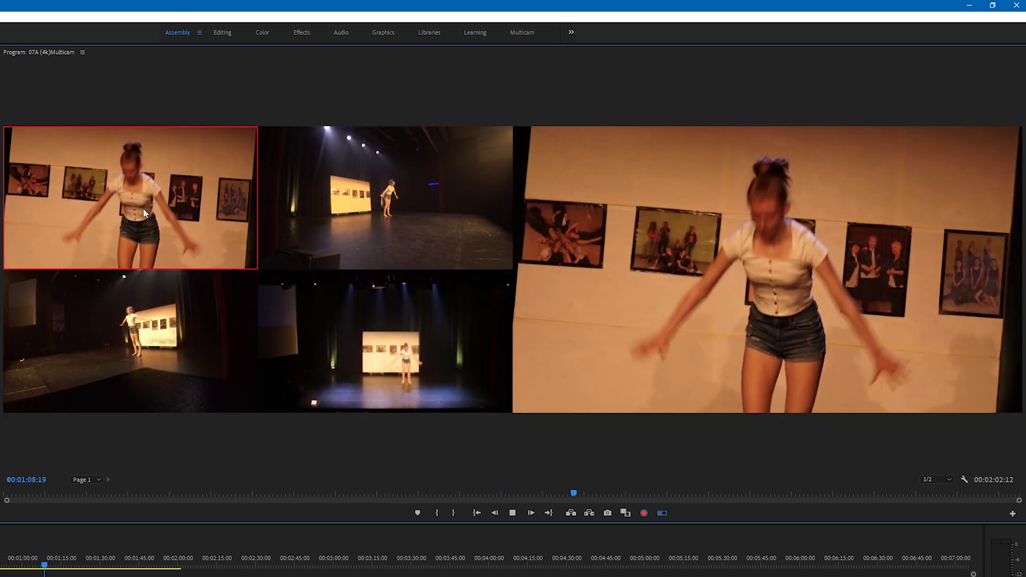
pyautogui.click(385, 224)
pyautogui.click(171, 323)
pyautogui.click(349, 244)
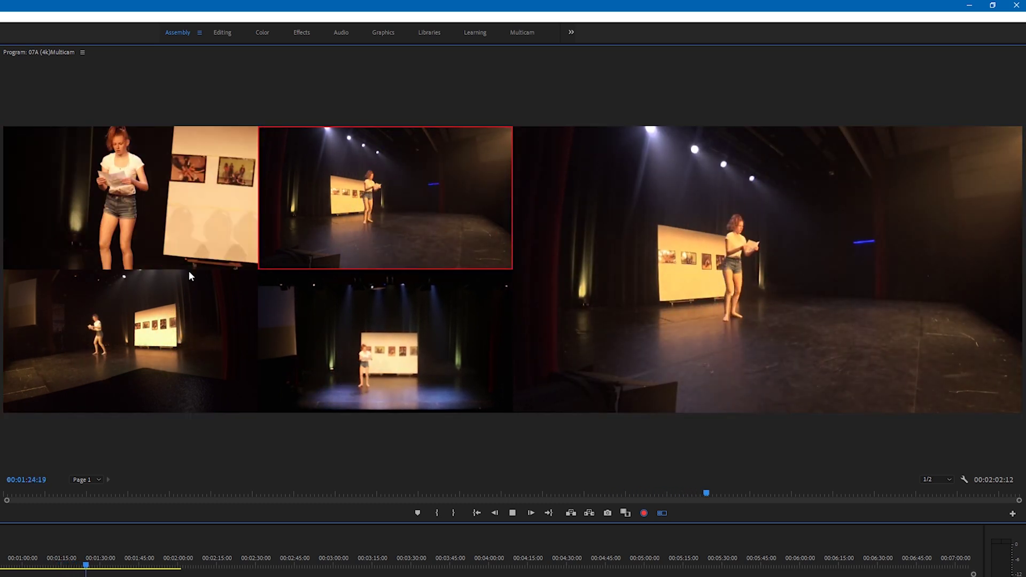
pyautogui.click(188, 267)
pyautogui.click(143, 353)
pyautogui.click(133, 210)
pyautogui.click(344, 218)
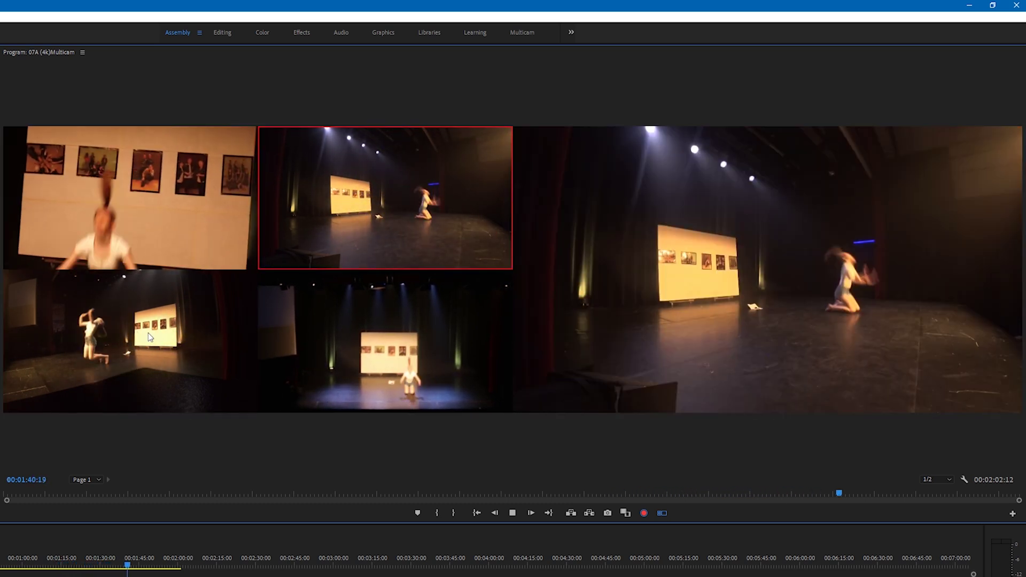
pyautogui.click(149, 332)
pyautogui.click(141, 224)
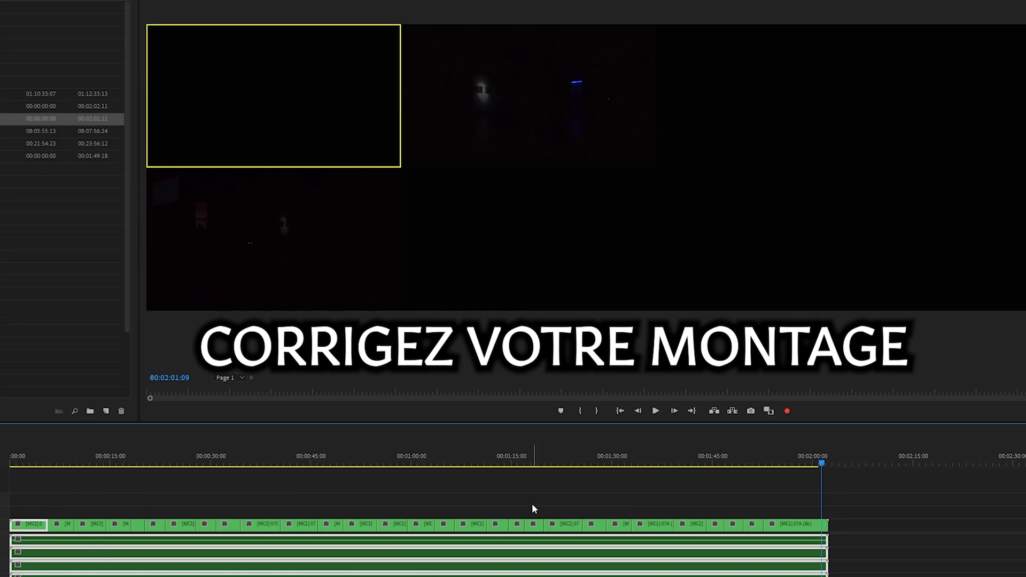
# Review the cut sequence, switching the shot at 00:00:14:23 to camera 3 and the one at 00:01:33:19 to camera 2
pyautogui.keyDown('alt'); pyautogui.scroll(2, 533, 509); pyautogui.keyUp('alt')
pyautogui.scroll(3, 534, 509)
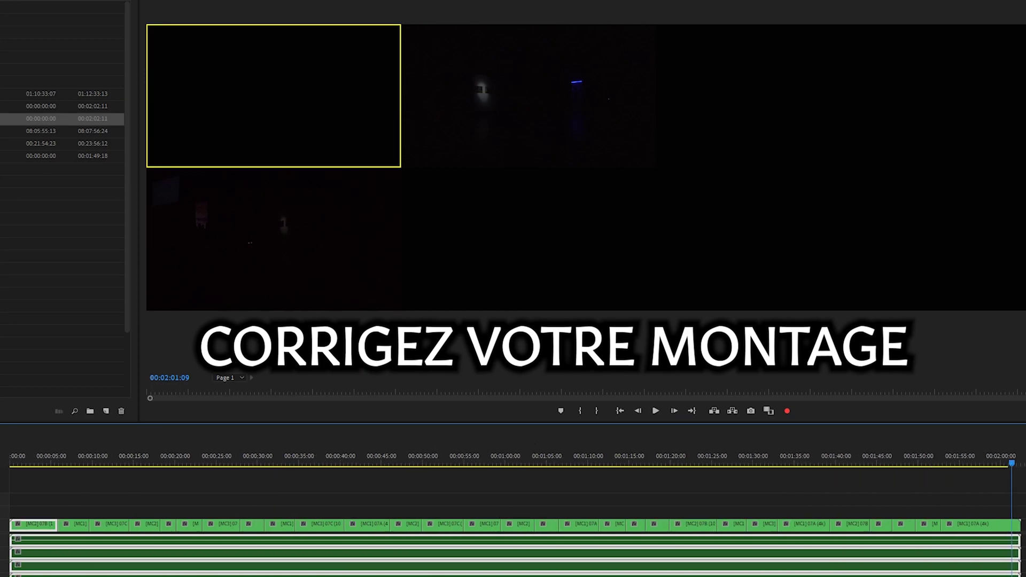
pyautogui.moveTo(30, 465); pyautogui.dragTo(59, 473)
pyautogui.press('space')
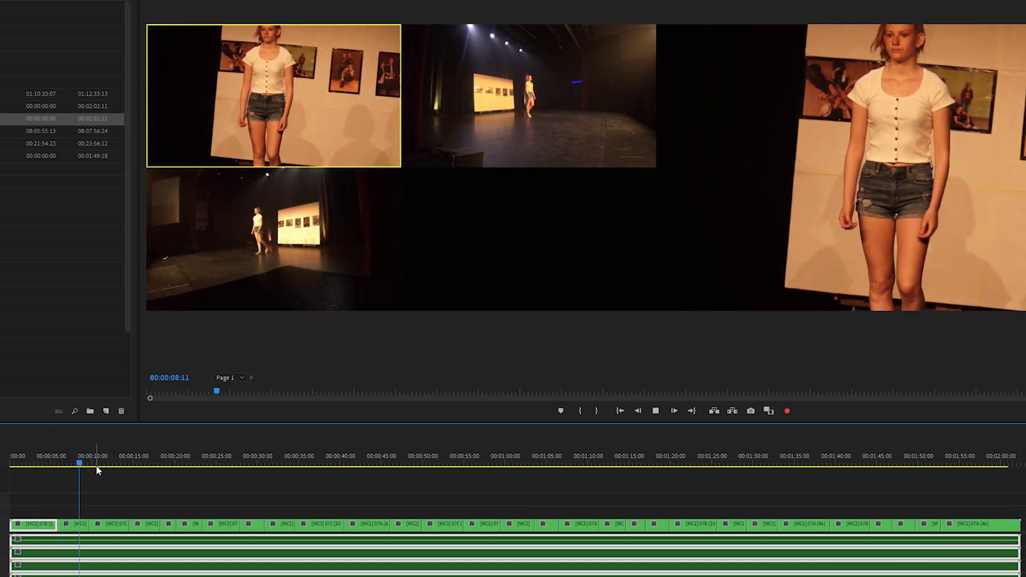
pyautogui.press('3')
pyautogui.press('2')
pyautogui.press('space')
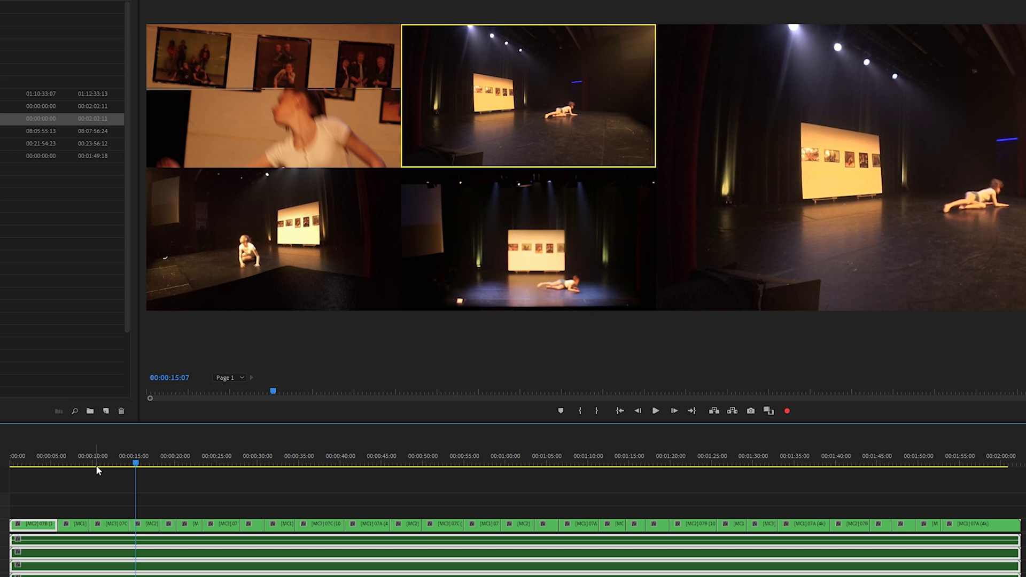
pyautogui.moveTo(137, 461); pyautogui.dragTo(134, 463)
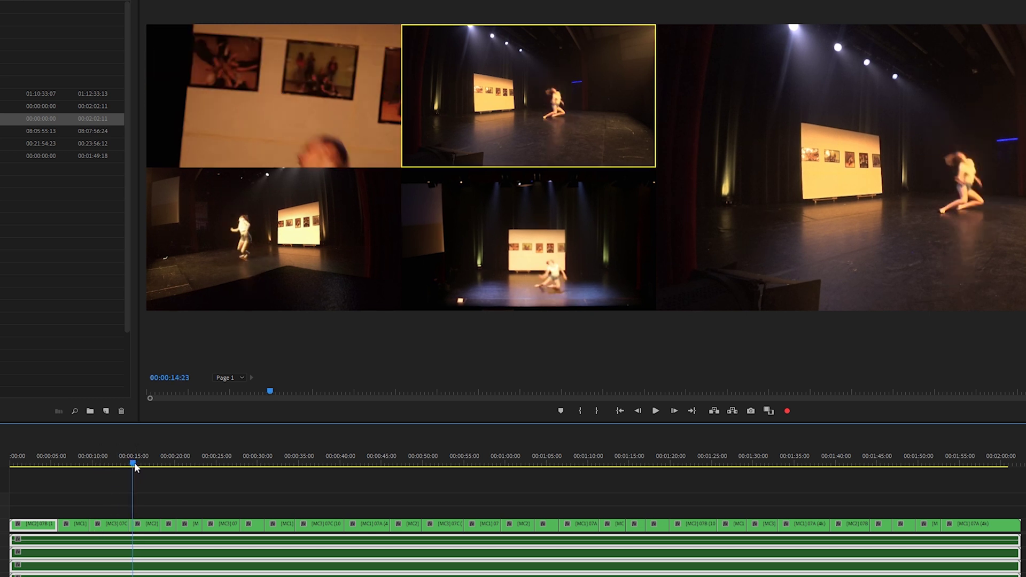
pyautogui.click(147, 524)
pyautogui.press('3')
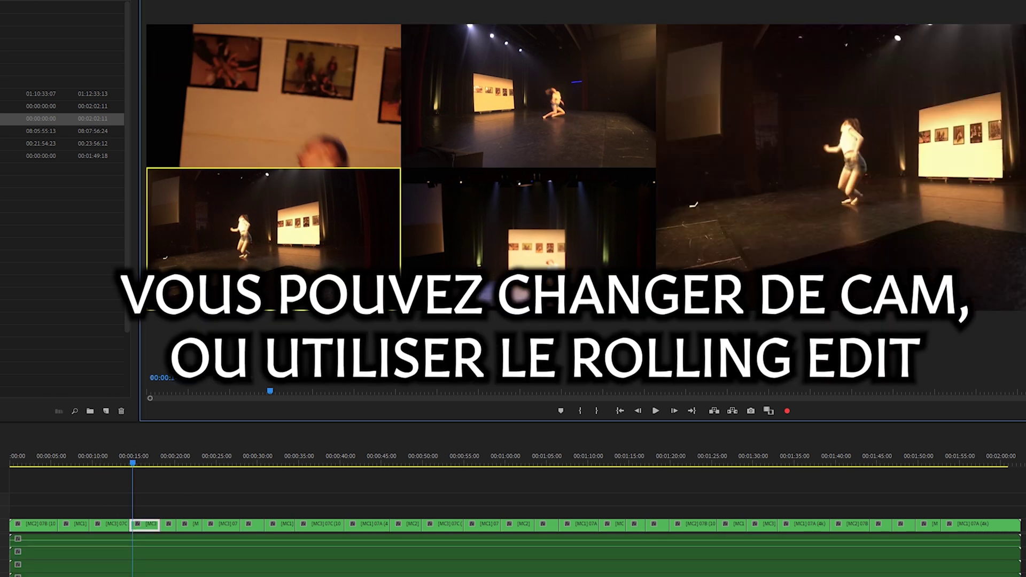
pyautogui.moveTo(134, 464); pyautogui.dragTo(783, 464)
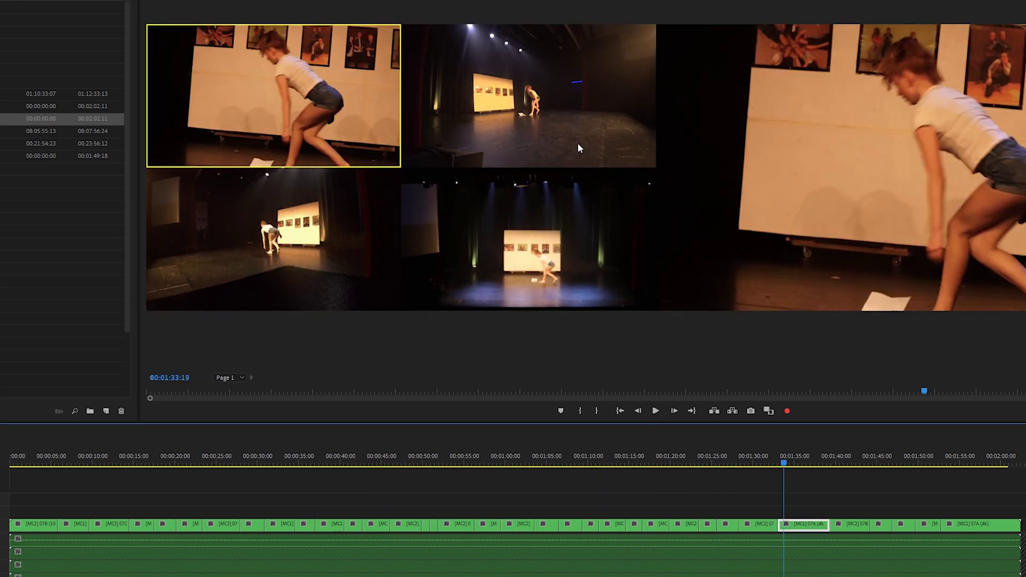
pyautogui.click(579, 148)
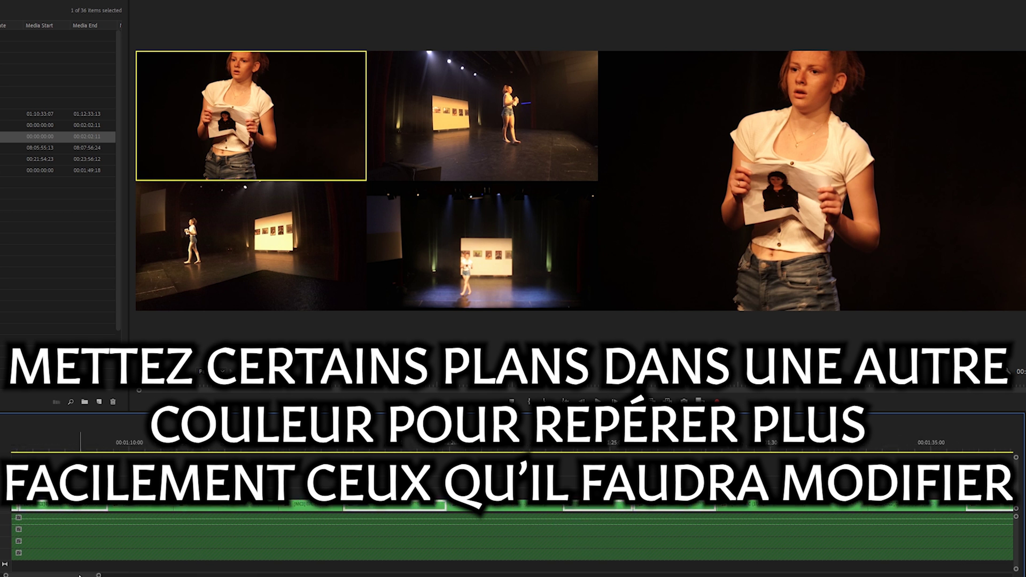
# Select the camera 1 close-up shots along the timeline and give them a different label color
pyautogui.moveTo(79, 576); pyautogui.dragTo(121, 576)
pyautogui.keyDown('shift'); pyautogui.click(391, 508); pyautogui.keyUp('shift')
pyautogui.keyDown('shift'); pyautogui.click(588, 507); pyautogui.keyUp('shift')
pyautogui.rightClick(588, 507)
pyautogui.moveTo(716, 329)
pyautogui.click(762, 363)
pyautogui.rightClick(628, 506)
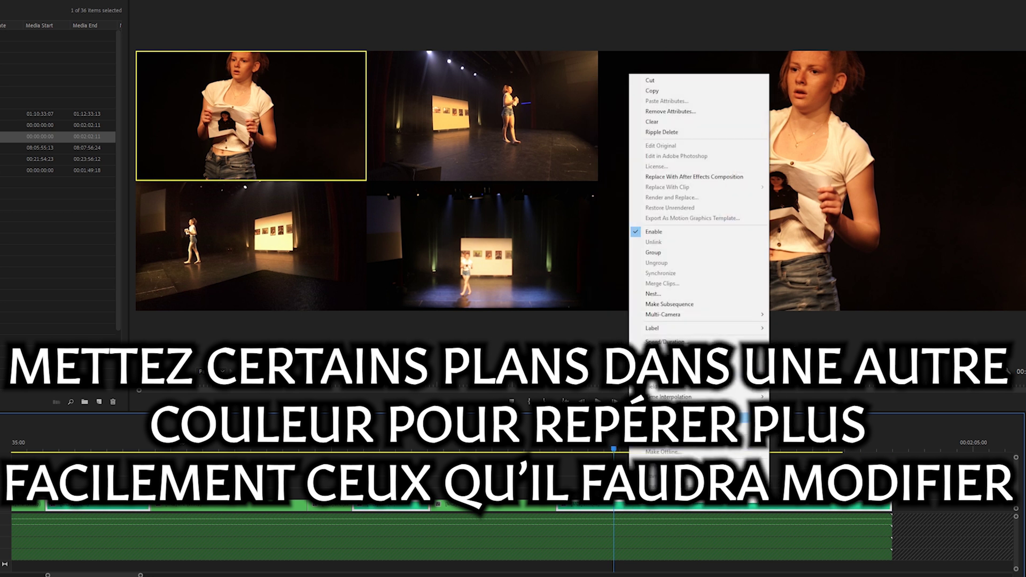
pyautogui.press('Escape')
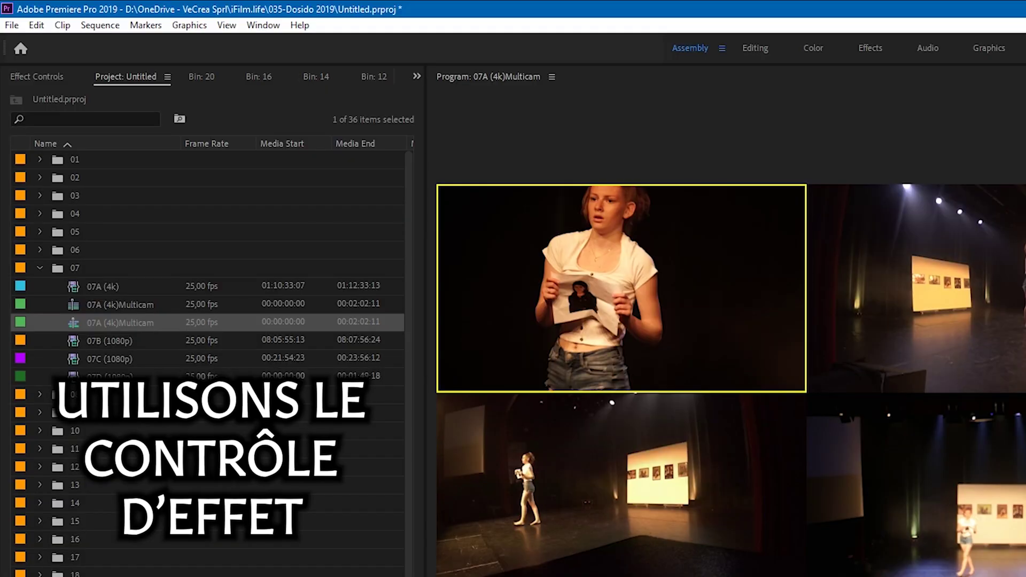
# Set the scale of the camera 1 shot around 00:00:08:20 to 74 in its Motion effect
pyautogui.click(39, 77)
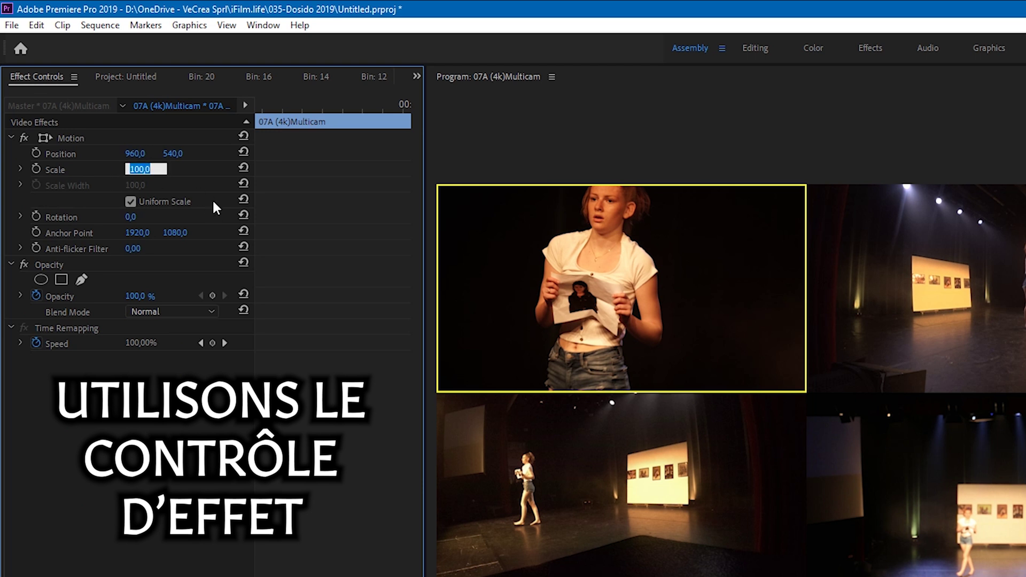
pyautogui.write('74')
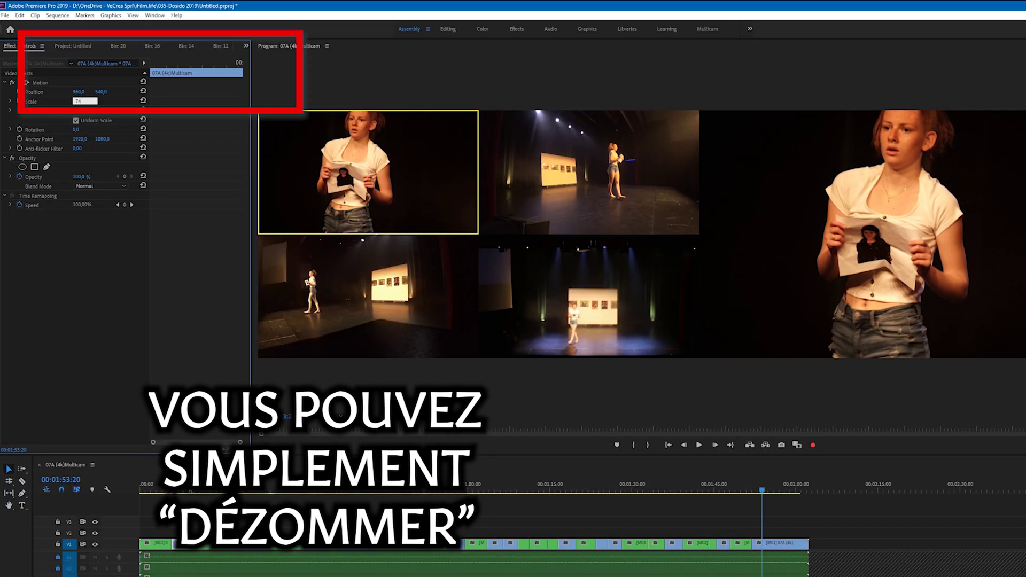
pyautogui.click(184, 544)
pyautogui.click(189, 487)
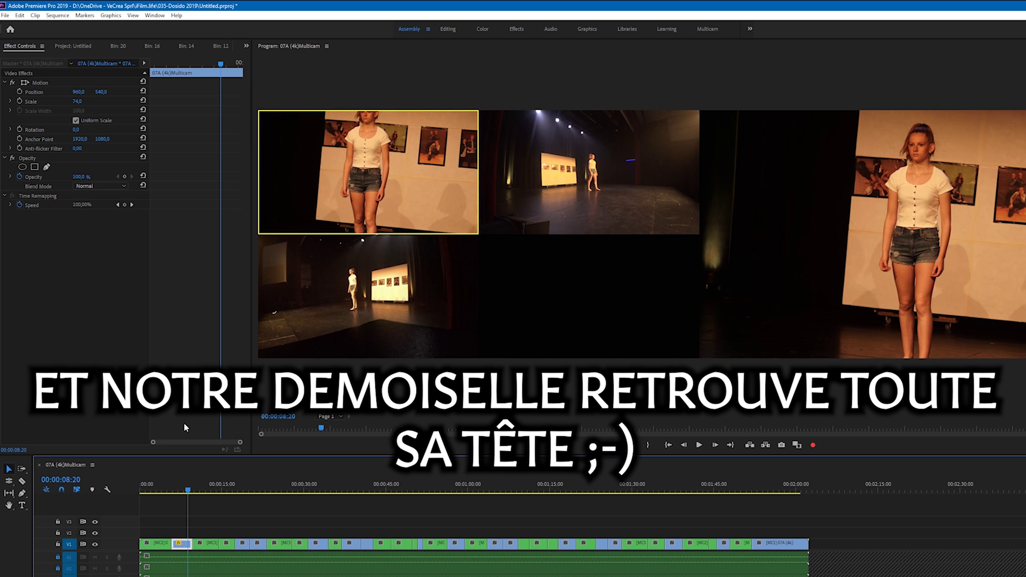
# Reframe the shot at 00:00:19:07 with a vertical position of 165 and a reduced scale, and remove the cut after it
pyautogui.moveTo(183, 495); pyautogui.dragTo(246, 492)
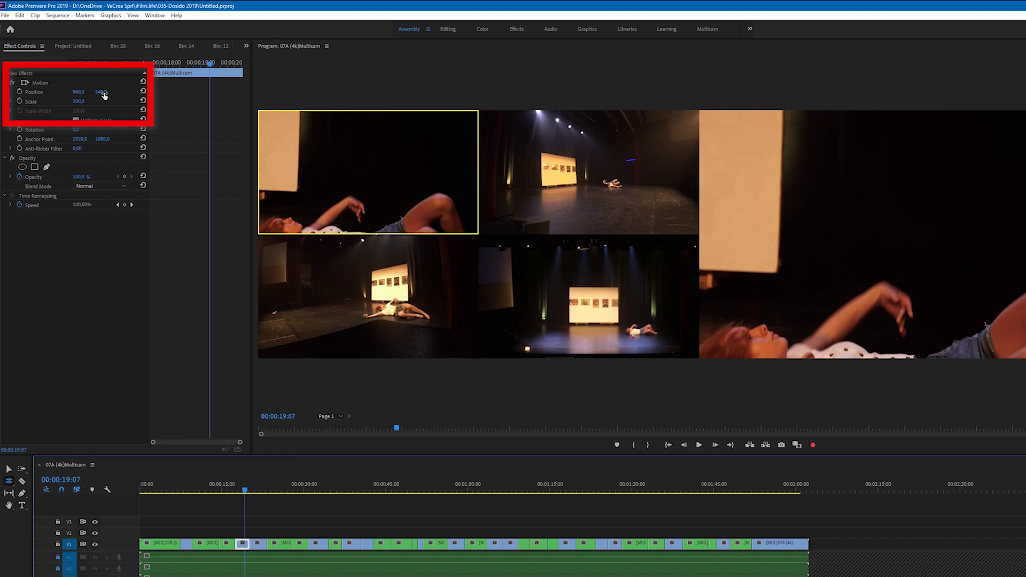
pyautogui.moveTo(101, 92); pyautogui.dragTo(1, 92)
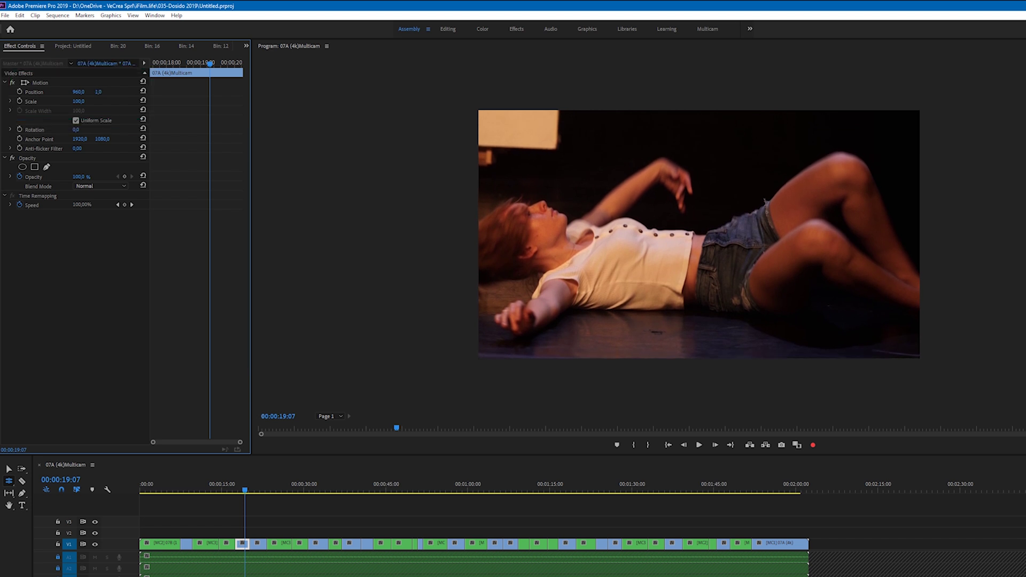
pyautogui.moveTo(86, 101); pyautogui.dragTo(74, 100)
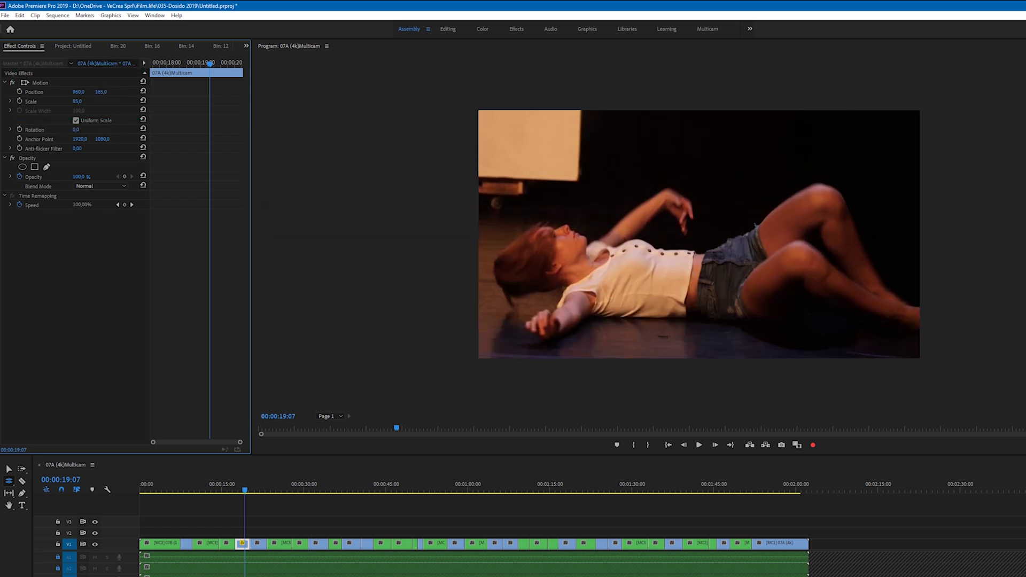
pyautogui.click(250, 544)
pyautogui.press('Delete')
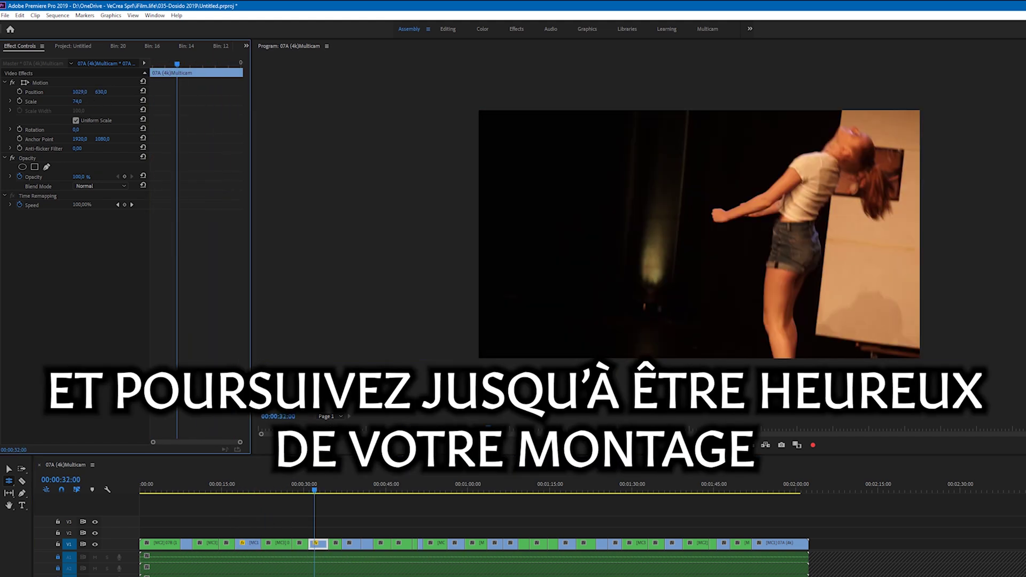
# Change the label color of the shot at 00:00:38:21 to dark green
pyautogui.click(349, 490)
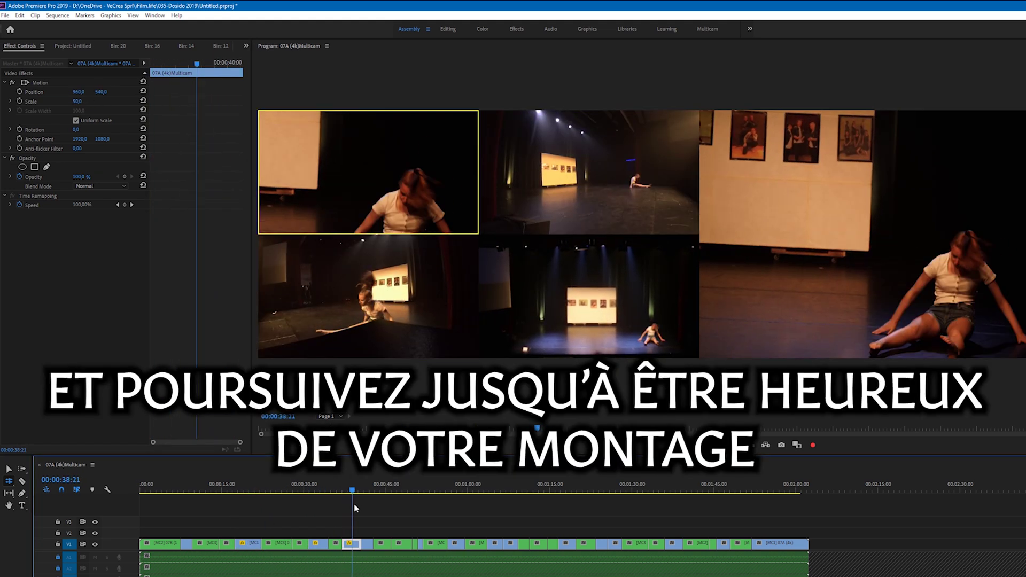
pyautogui.rightClick(348, 544)
pyautogui.moveTo(413, 362)
pyautogui.click(504, 504)
# Reframe further camera 1 shots along the rest of the timeline by adjusting their scale and position
pyautogui.click(421, 489)
pyautogui.click(78, 101)
pyautogui.click(472, 486)
pyautogui.press('space')
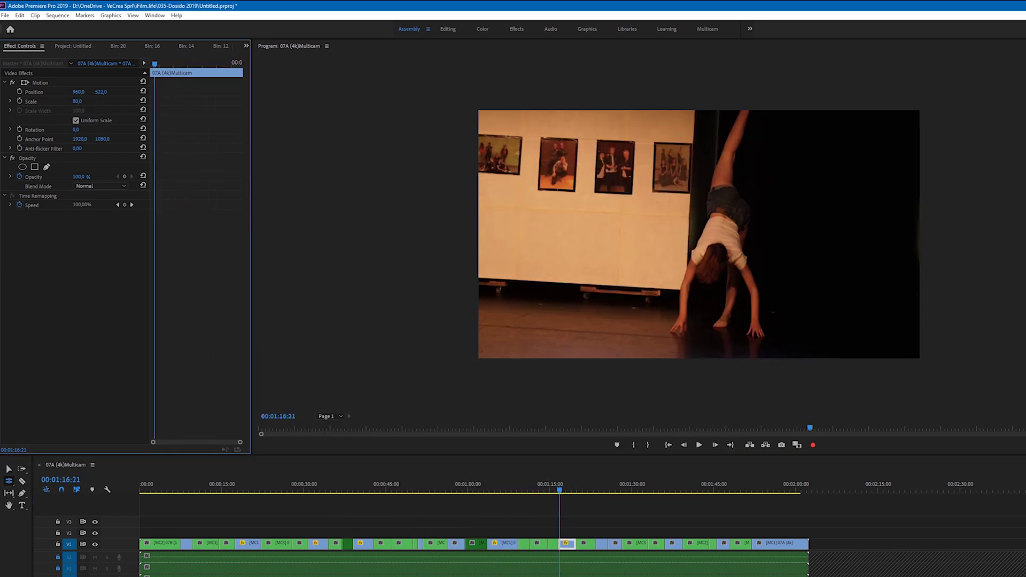
pyautogui.press('space')
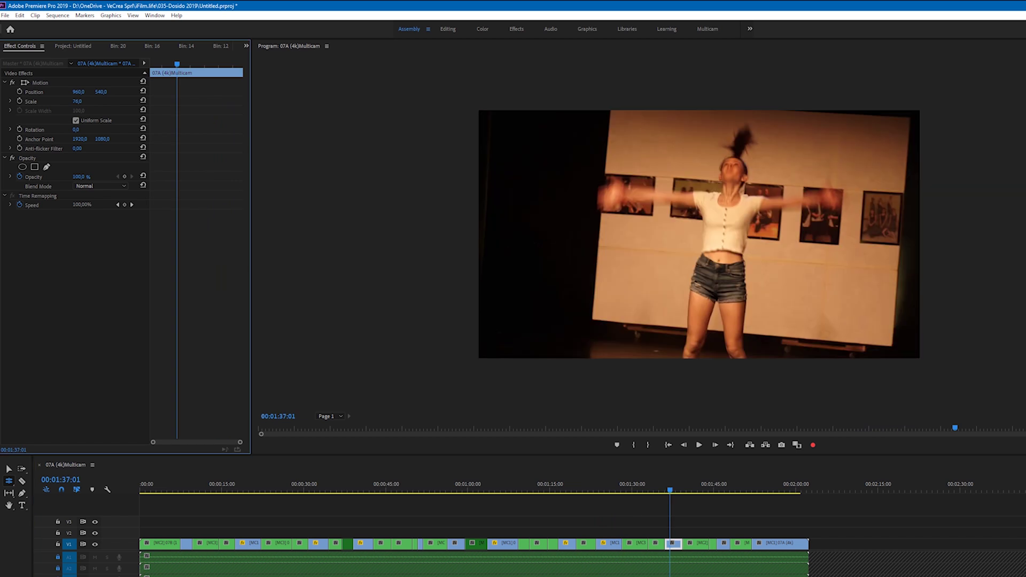
# Export the sequence as an H.264 video named 07 with a target bitrate of 50 Mbps
pyautogui.hotkey('ctrl', 'm')
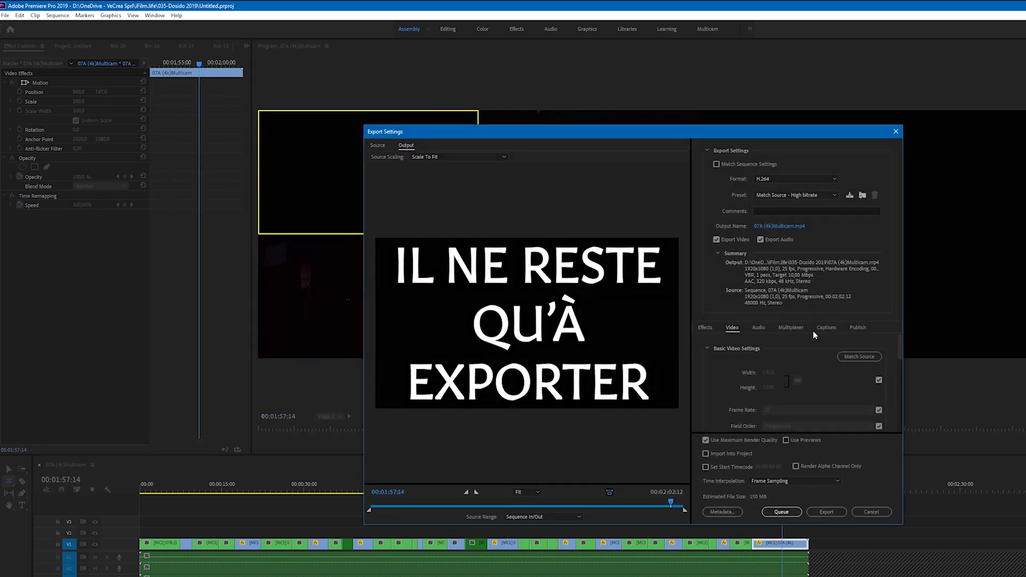
pyautogui.click(698, 230)
pyautogui.write('07')
pyautogui.click(808, 484)
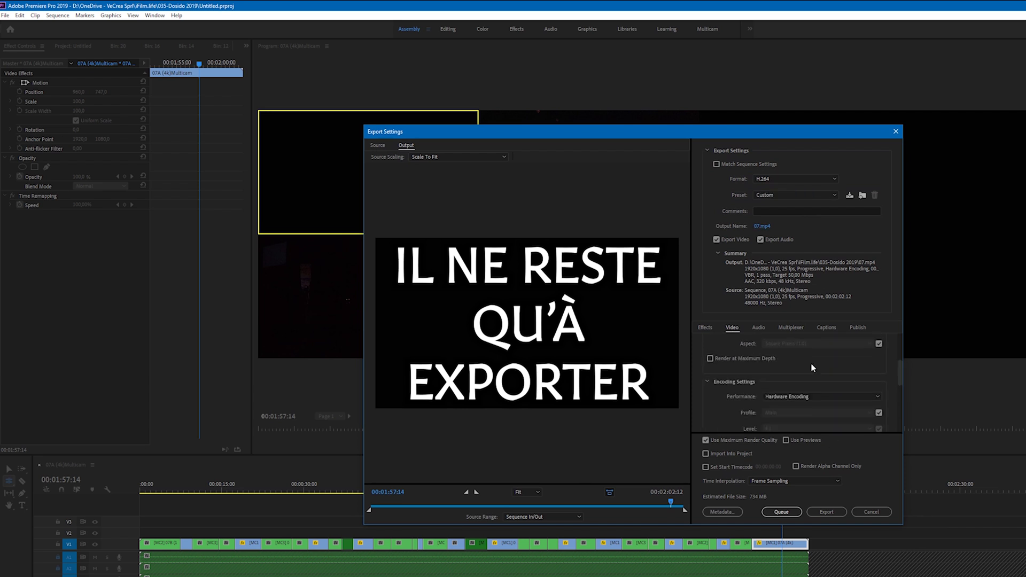
pyautogui.click(826, 512)
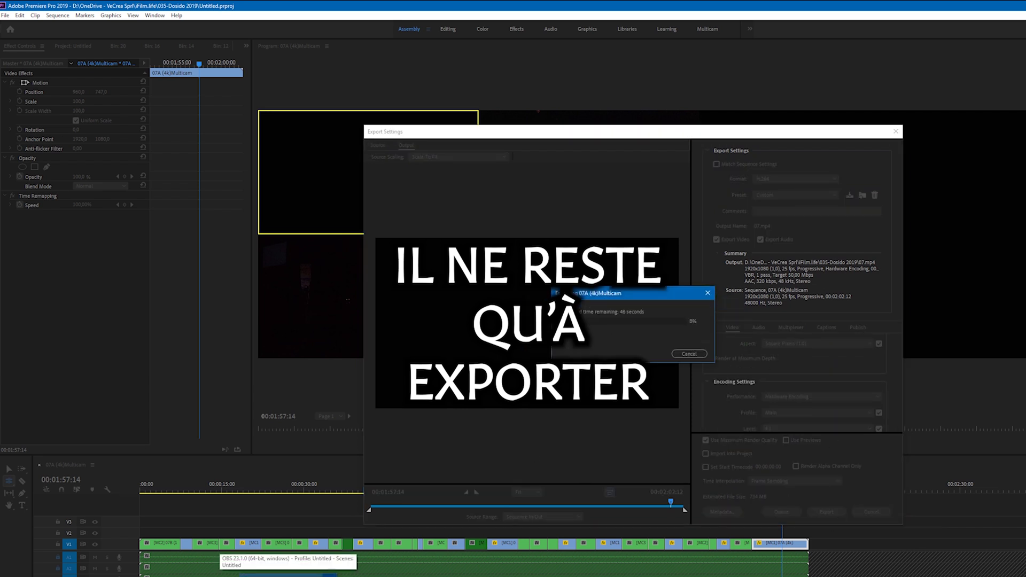